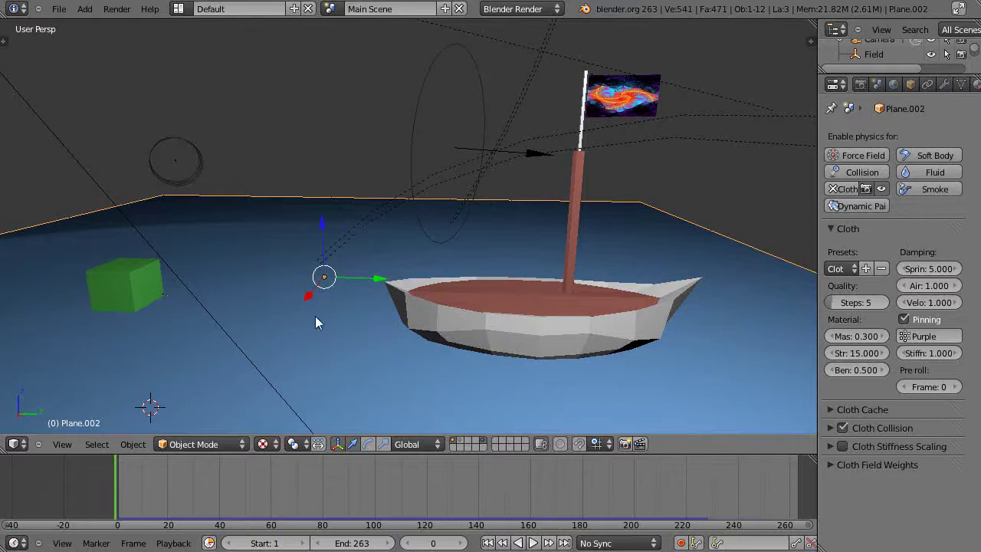
Select the boat hull Cube.003 and orbit to a low side view of it
{"action": "scroll", "coordinate": [488, 338], "scroll_direction": "up", "scroll_amount": 2}
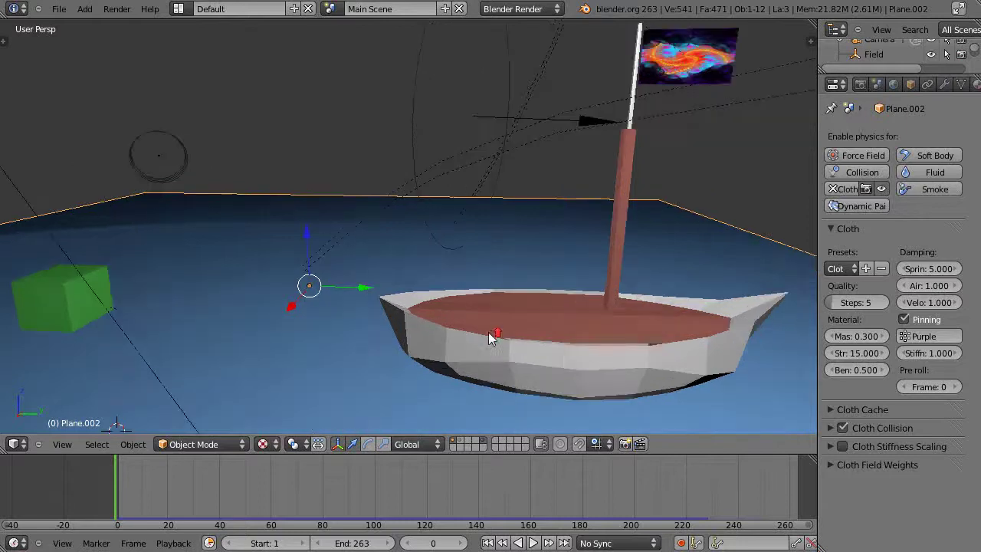
{"action": "right_click", "coordinate": [549, 352]}
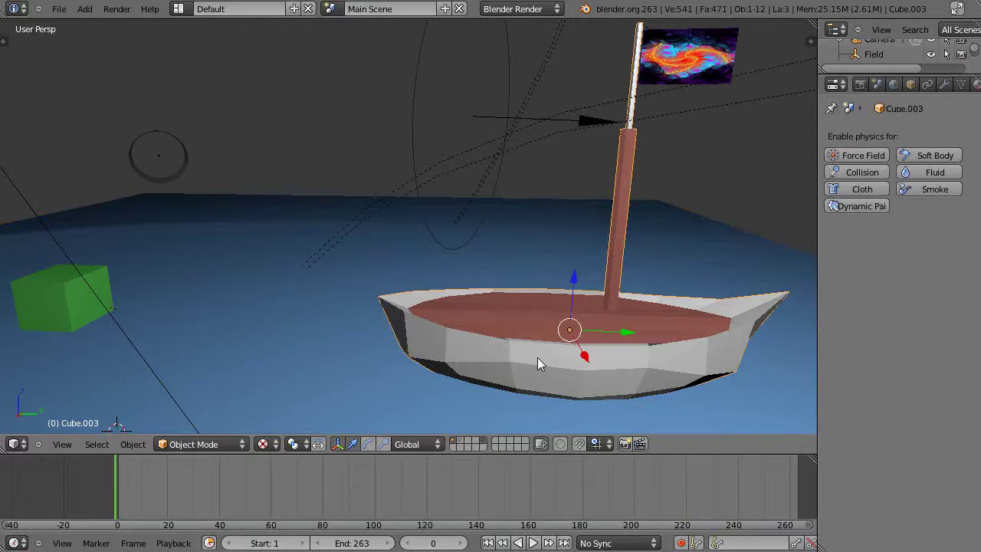
{"action": "middle_click_drag", "start_coordinate": [537, 358], "coordinate": [406, 344]}
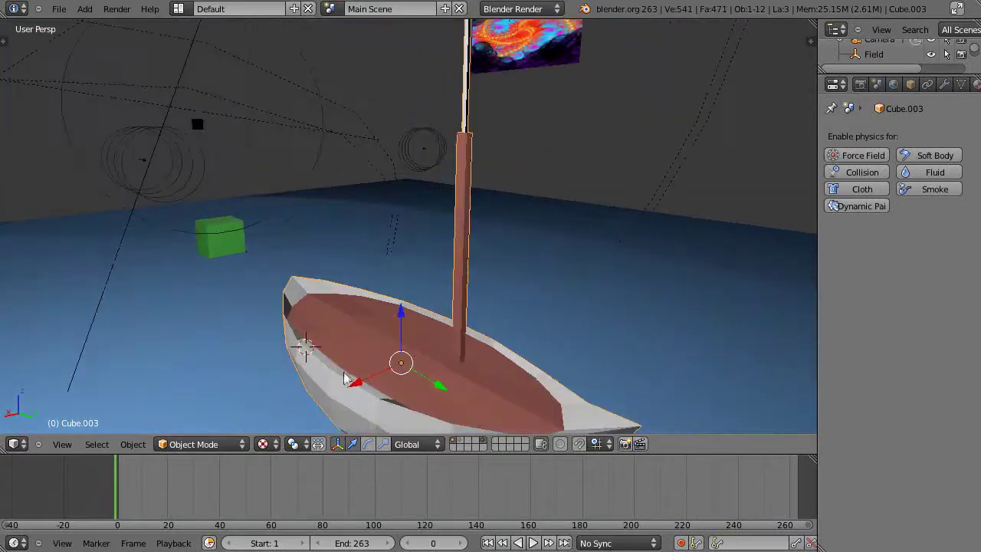
{"action": "middle_click_drag", "start_coordinate": [344, 379], "coordinate": [326, 368]}
Enter Edit Mode on the hull and select its top rim edge loop
{"action": "key", "text": "Tab"}
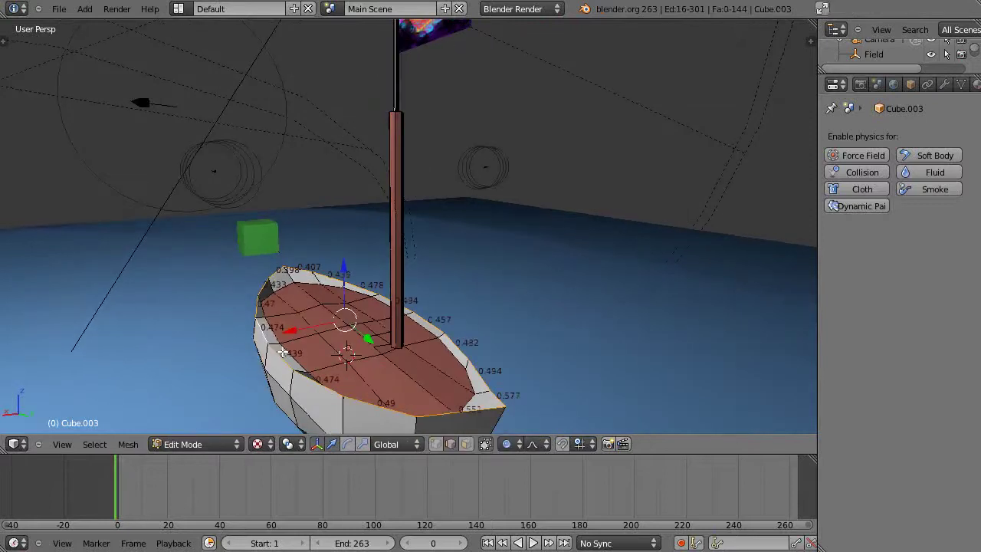
{"action": "middle_click_drag", "start_coordinate": [301, 396], "coordinate": [321, 379]}
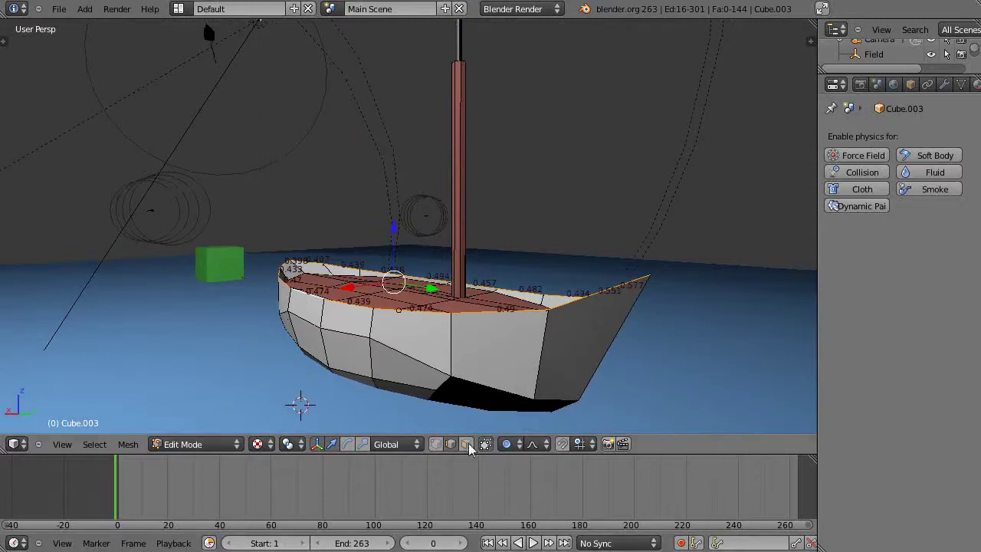
{"action": "right_click", "coordinate": [377, 345]}
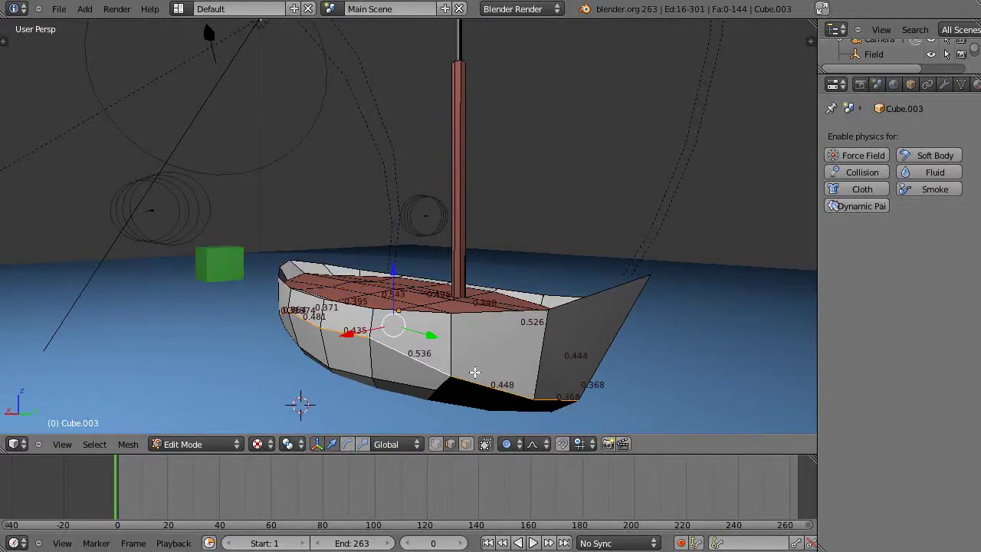
{"action": "mouse_move", "coordinate": [475, 368]}
{"action": "middle_mouse_down"}
{"action": "mouse_move", "coordinate": [317, 380]}
{"action": "mouse_move", "coordinate": [449, 380]}
{"action": "mouse_move", "coordinate": [505, 367]}
{"action": "mouse_move", "coordinate": [491, 349]}
{"action": "middle_mouse_up"}
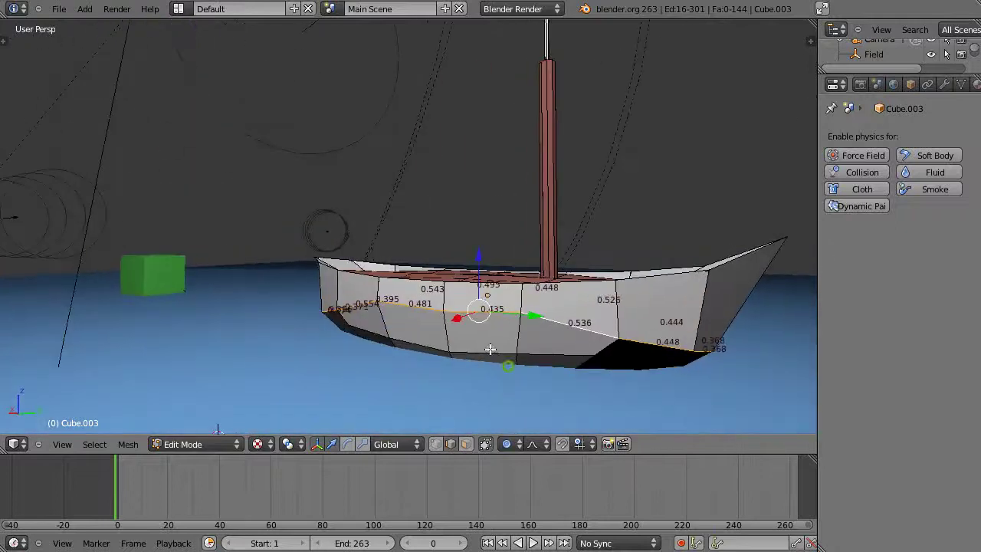
{"action": "right_click", "coordinate": [460, 284], "text": "alt"}
{"action": "middle_click_drag", "start_coordinate": [502, 297], "coordinate": [499, 311]}
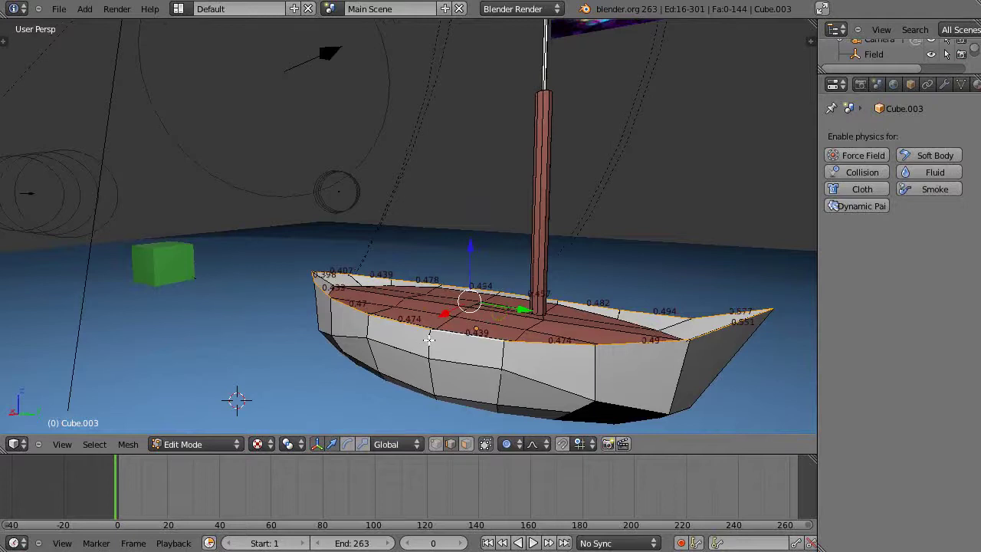
Place a Loop Cut and Slide edge loop along the hull, then undo it
{"action": "key", "text": "t"}
{"action": "scroll", "coordinate": [54, 241], "scroll_direction": "down", "scroll_amount": 2}
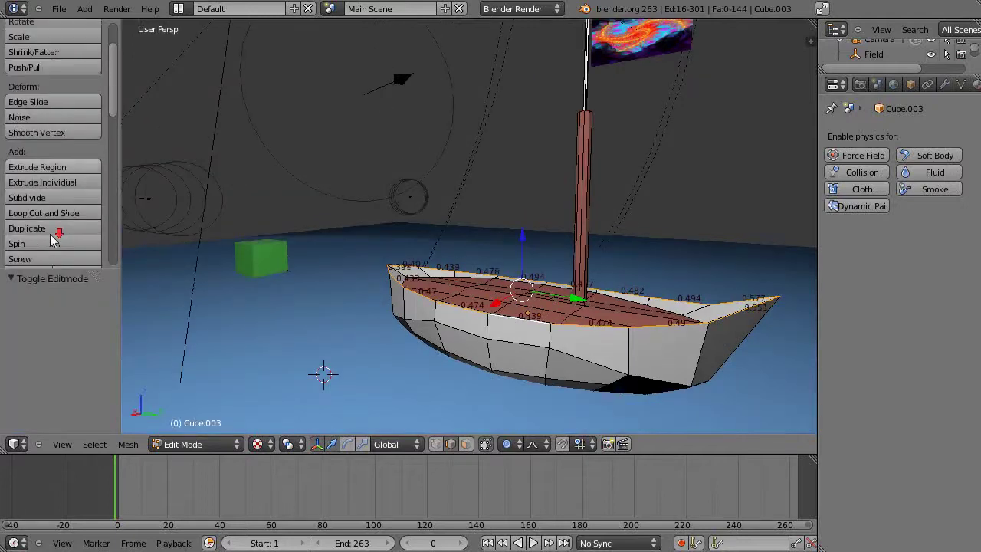
{"action": "left_click", "coordinate": [46, 213]}
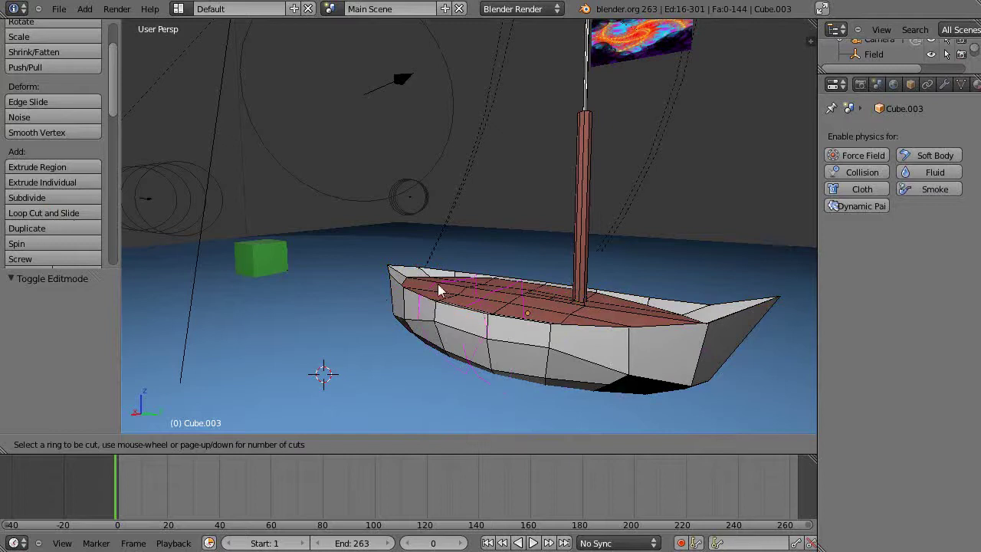
{"action": "left_click", "coordinate": [399, 308]}
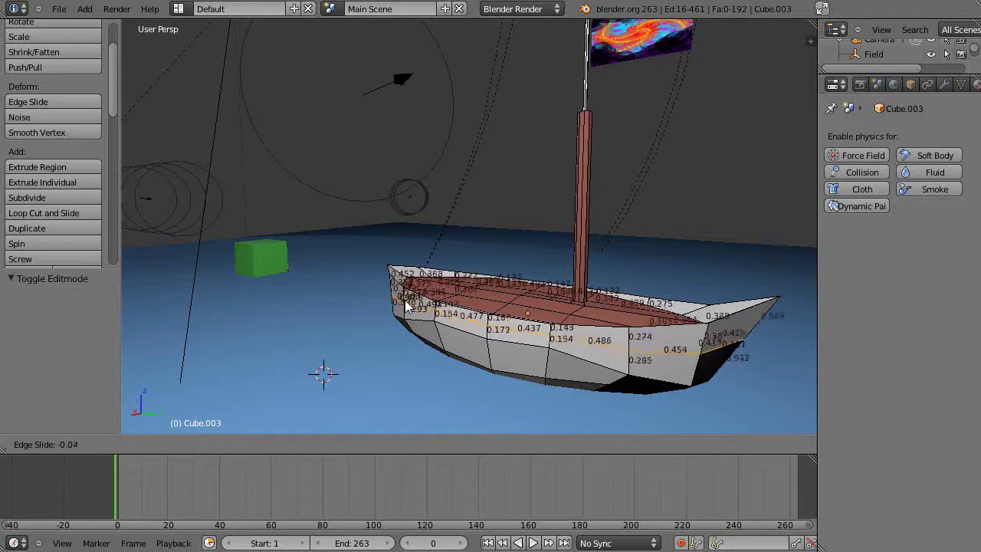
{"action": "left_click", "coordinate": [406, 306]}
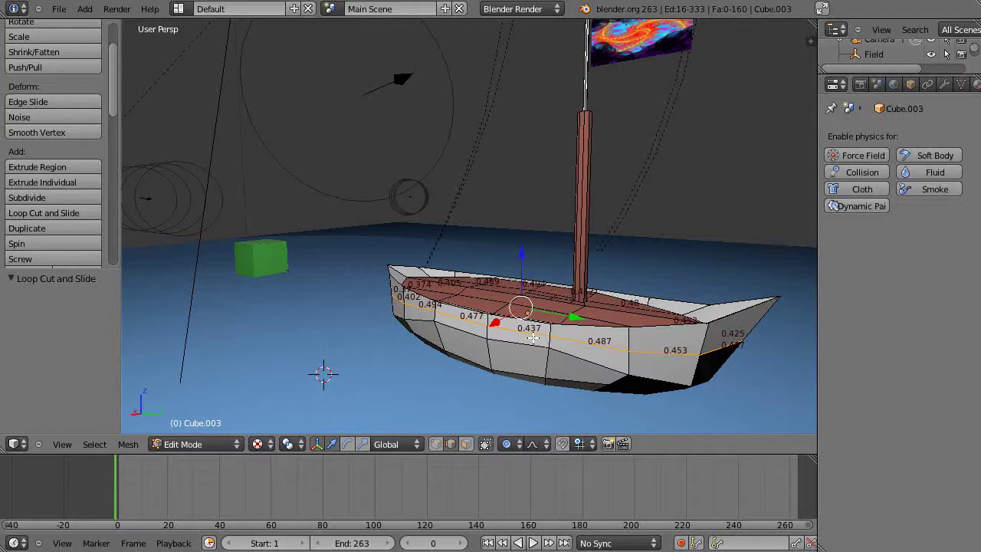
{"action": "key", "text": "ctrl+z"}
{"action": "scroll", "coordinate": [555, 346], "scroll_direction": "up", "scroll_amount": 3}
{"action": "scroll", "coordinate": [564, 351], "scroll_direction": "down", "scroll_amount": 2}
{"action": "scroll", "coordinate": [562, 372], "scroll_direction": "down", "scroll_amount": 2}
{"action": "scroll", "coordinate": [569, 344], "scroll_direction": "up", "scroll_amount": 1}
{"action": "middle_click_drag", "start_coordinate": [545, 339], "coordinate": [672, 301]}
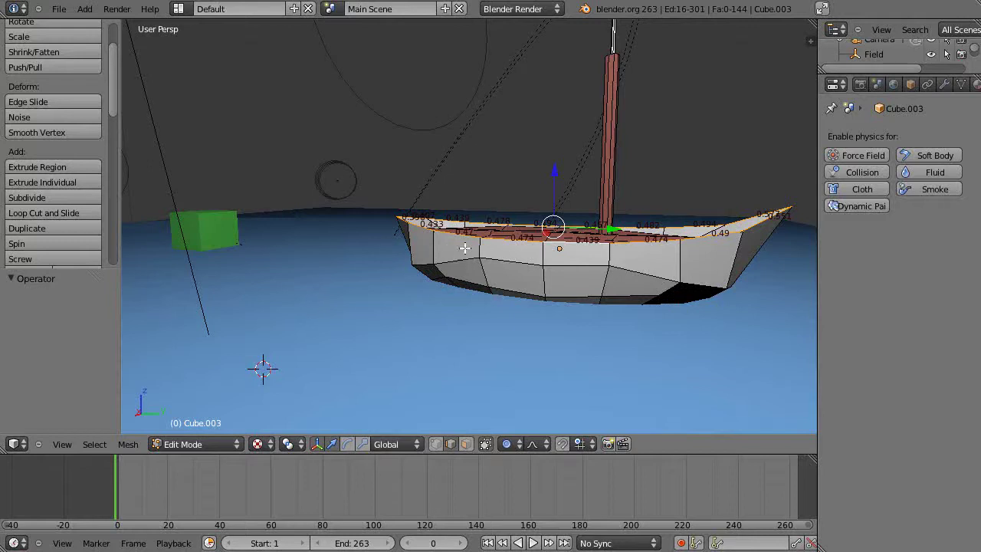
{"action": "scroll", "coordinate": [661, 256], "scroll_direction": "up", "scroll_amount": 2}
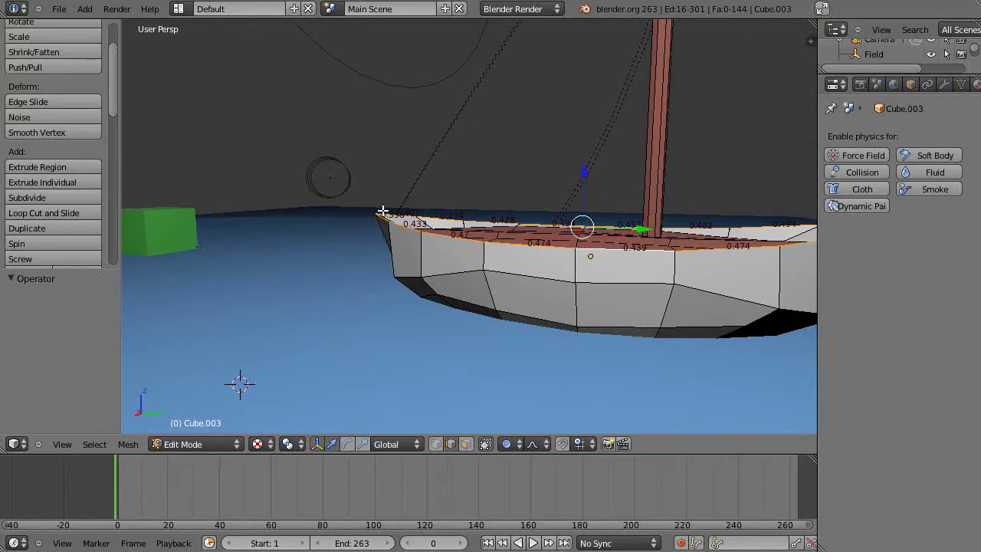
{"action": "middle_click_drag", "start_coordinate": [387, 252], "coordinate": [344, 222]}
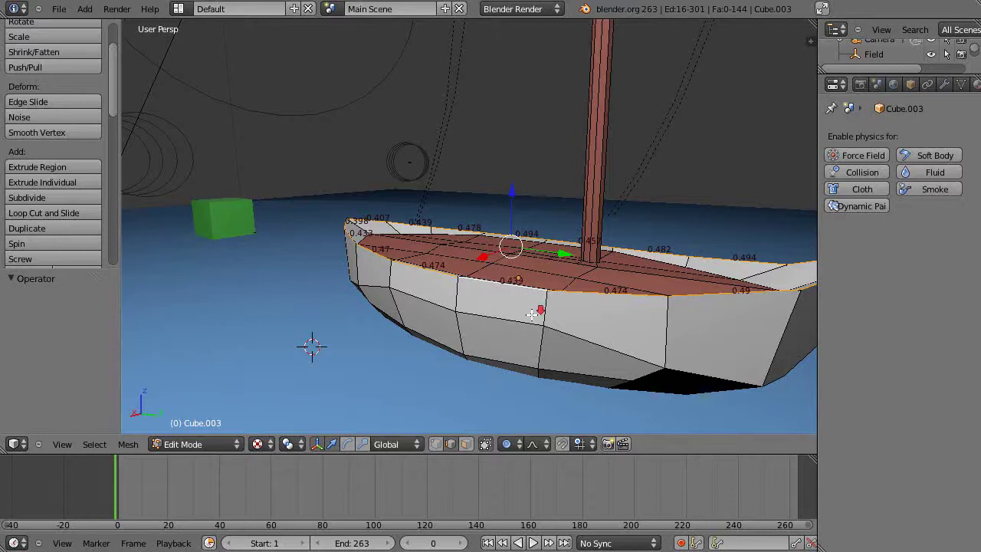
{"action": "scroll", "coordinate": [531, 314], "scroll_direction": "down", "scroll_amount": 3}
{"action": "scroll", "coordinate": [531, 313], "scroll_direction": "up", "scroll_amount": 3}
{"action": "middle_click_drag", "start_coordinate": [570, 325], "coordinate": [492, 366]}
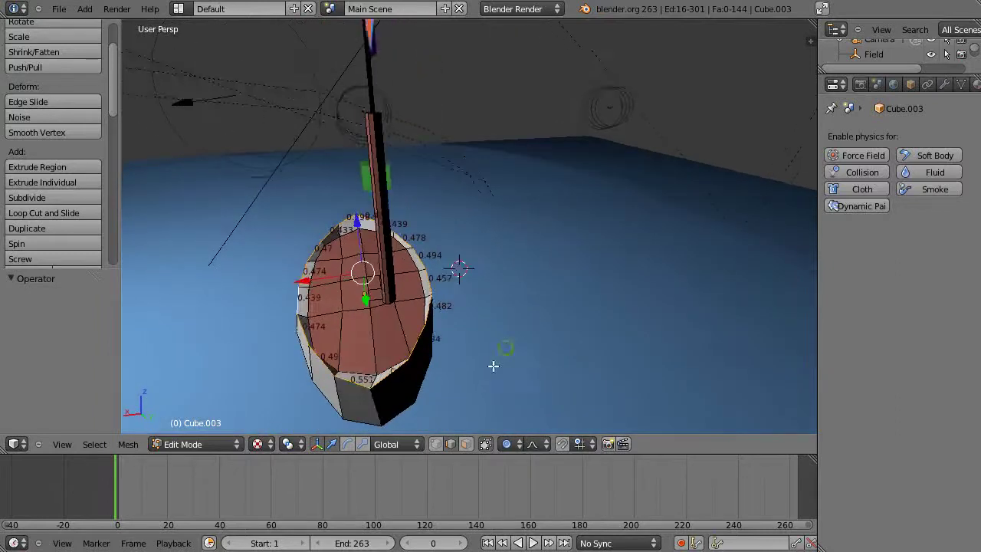
Switch to Vertex select mode, select a single hull vertex, and view the boat from the front
{"action": "right_click", "coordinate": [376, 392]}
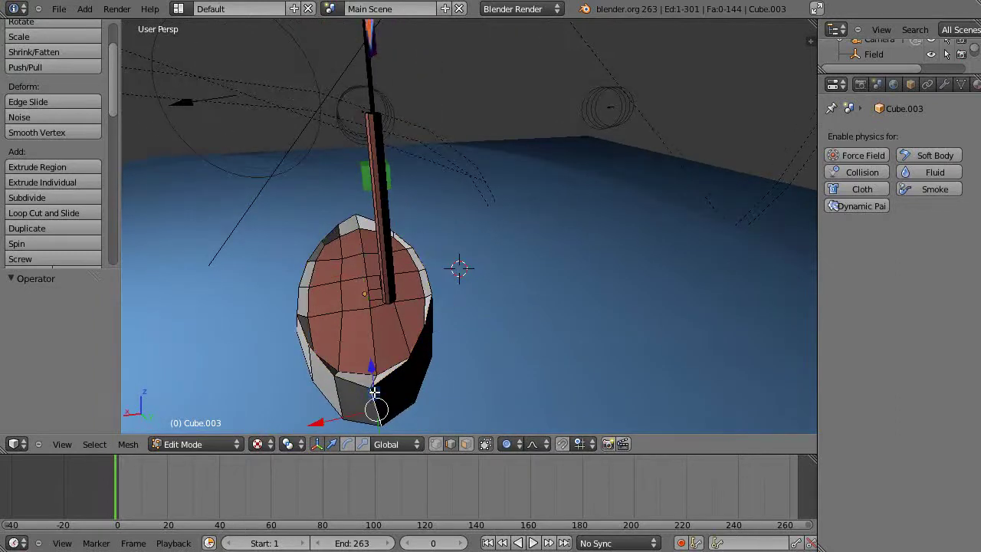
{"action": "left_click", "coordinate": [435, 444]}
{"action": "right_click", "coordinate": [365, 382]}
{"action": "middle_click_drag", "start_coordinate": [366, 376], "coordinate": [429, 298]}
{"action": "scroll", "coordinate": [486, 346], "scroll_direction": "up", "scroll_amount": 3}
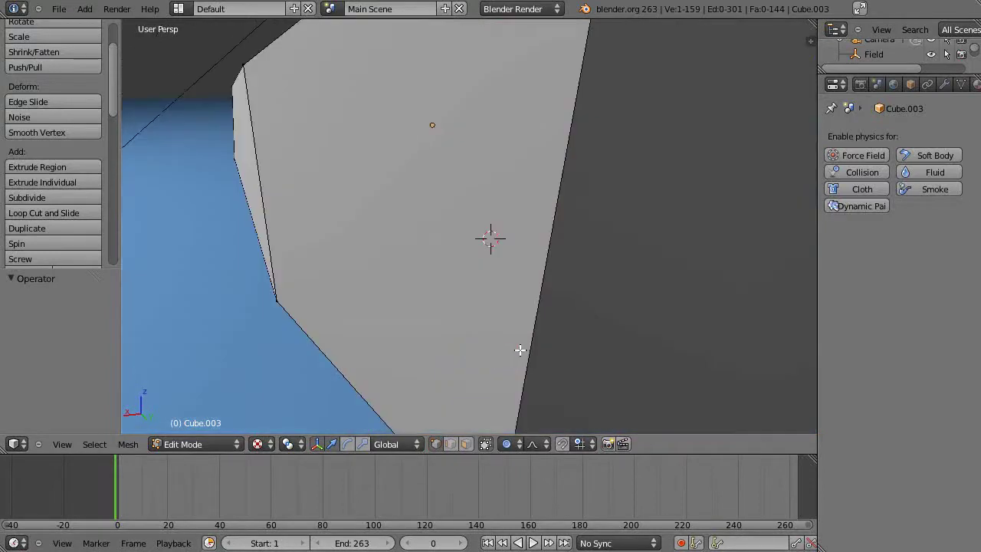
{"action": "scroll", "coordinate": [521, 350], "scroll_direction": "down", "scroll_amount": 1}
{"action": "key", "text": "KP_2"}
{"action": "key", "text": "KP_2"}
{"action": "key", "text": "KP_2"}
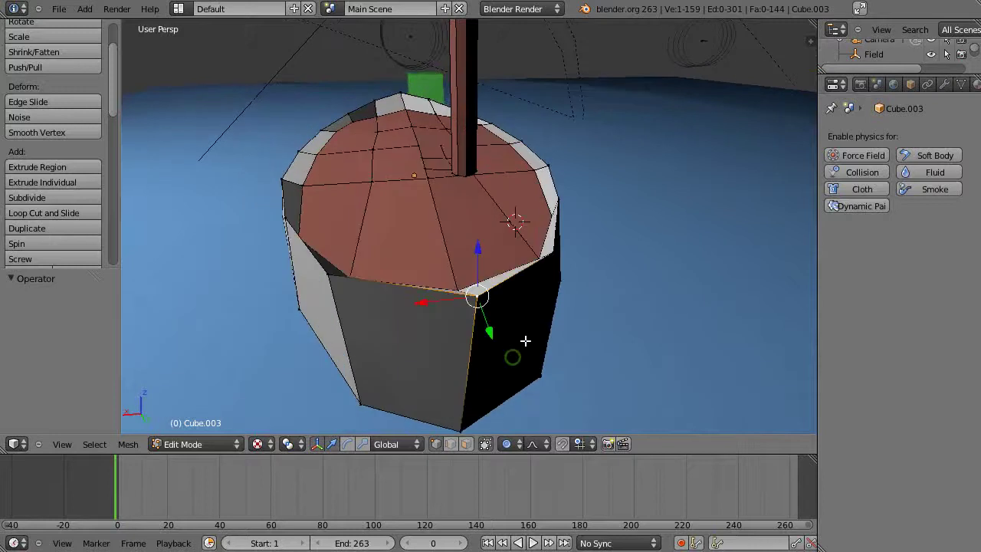
Nudge the selected vertex along the X axis, then orbit back to show the whole boat
{"action": "left_click_drag", "start_coordinate": [318, 324], "coordinate": [370, 355]}
{"action": "scroll", "coordinate": [273, 303], "scroll_direction": "down", "scroll_amount": 5}
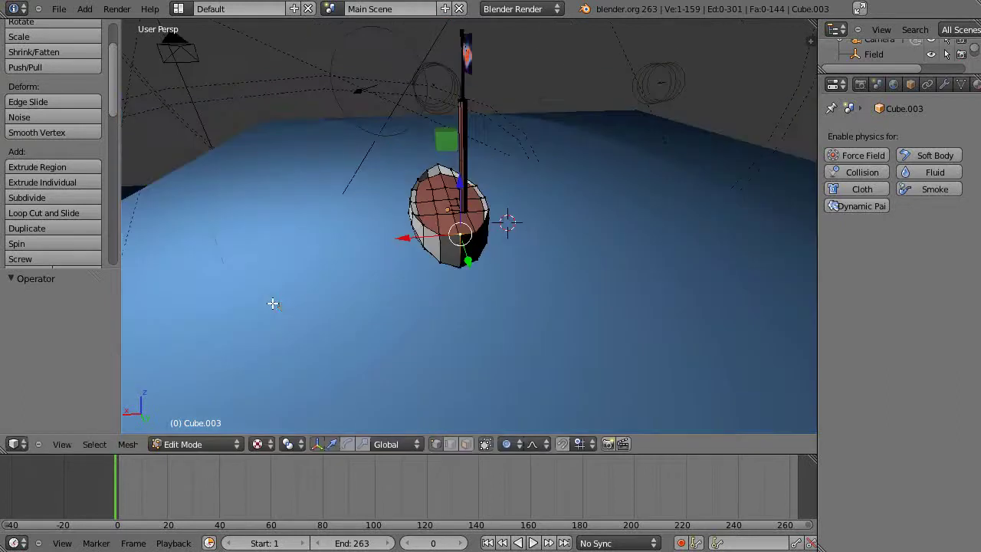
{"action": "middle_click_drag", "start_coordinate": [273, 303], "coordinate": [328, 265]}
{"action": "scroll", "coordinate": [378, 333], "scroll_direction": "up", "scroll_amount": 5}
{"action": "scroll", "coordinate": [335, 307], "scroll_direction": "down", "scroll_amount": 4}
{"action": "middle_click_drag", "start_coordinate": [335, 307], "coordinate": [422, 314]}
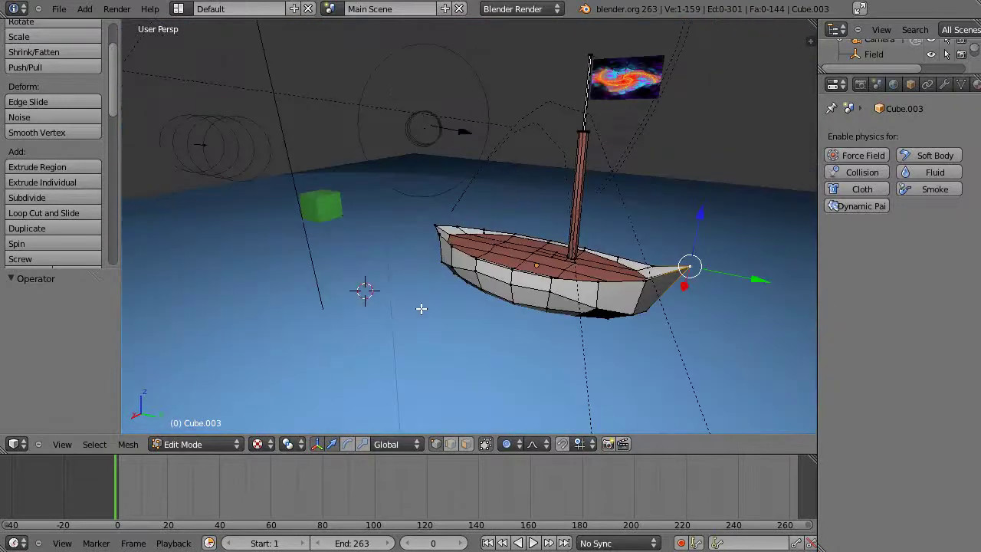
Return to Object Mode and select the cloth ocean plane Plane.002
{"action": "key", "text": "Tab"}
{"action": "right_click", "coordinate": [445, 341]}
{"action": "scroll", "coordinate": [493, 381], "scroll_direction": "down", "scroll_amount": 3}
{"action": "middle_click_drag", "start_coordinate": [494, 385], "coordinate": [499, 357]}
{"action": "scroll", "coordinate": [498, 357], "scroll_direction": "up", "scroll_amount": 2}
{"action": "scroll", "coordinate": [502, 359], "scroll_direction": "down", "scroll_amount": 2}
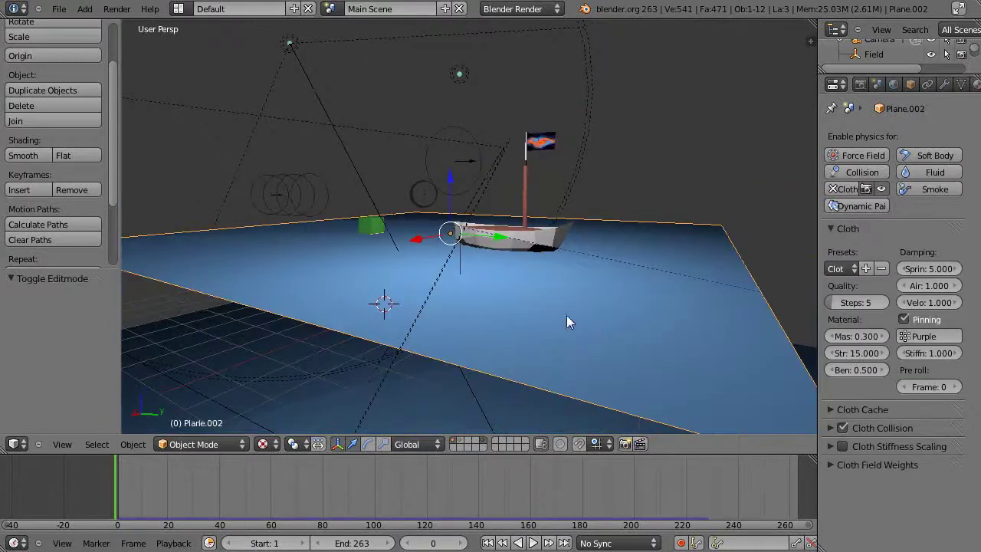
Orbit and zoom around the ocean plane, ending on a high top-down view of the scene
{"action": "middle_click_drag", "start_coordinate": [598, 285], "coordinate": [599, 277]}
{"action": "scroll", "coordinate": [599, 277], "scroll_direction": "up", "scroll_amount": 2}
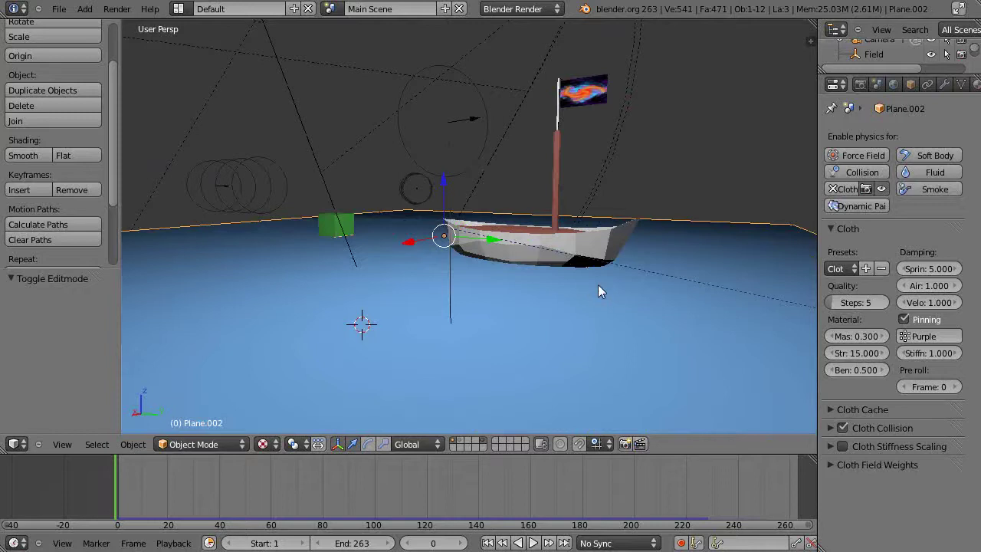
{"action": "scroll", "coordinate": [459, 335], "scroll_direction": "down", "scroll_amount": 2}
{"action": "middle_click_drag", "start_coordinate": [458, 336], "coordinate": [490, 364]}
{"action": "middle_click_drag", "start_coordinate": [549, 311], "coordinate": [456, 373]}
{"action": "scroll", "coordinate": [549, 310], "scroll_direction": "up", "scroll_amount": 3}
{"action": "scroll", "coordinate": [549, 310], "scroll_direction": "down", "scroll_amount": 1}
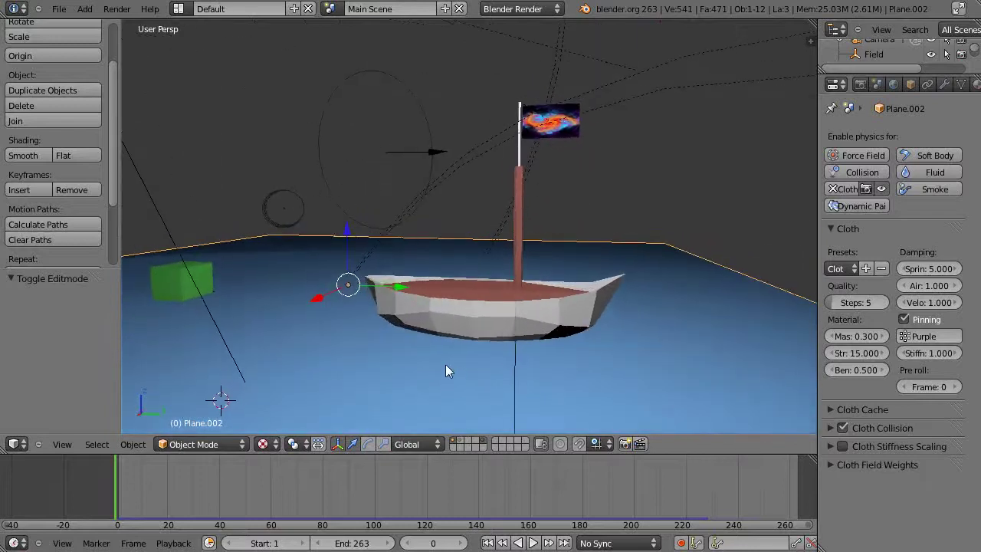
{"action": "scroll", "coordinate": [449, 366], "scroll_direction": "up", "scroll_amount": 2}
{"action": "scroll", "coordinate": [452, 363], "scroll_direction": "down", "scroll_amount": 1}
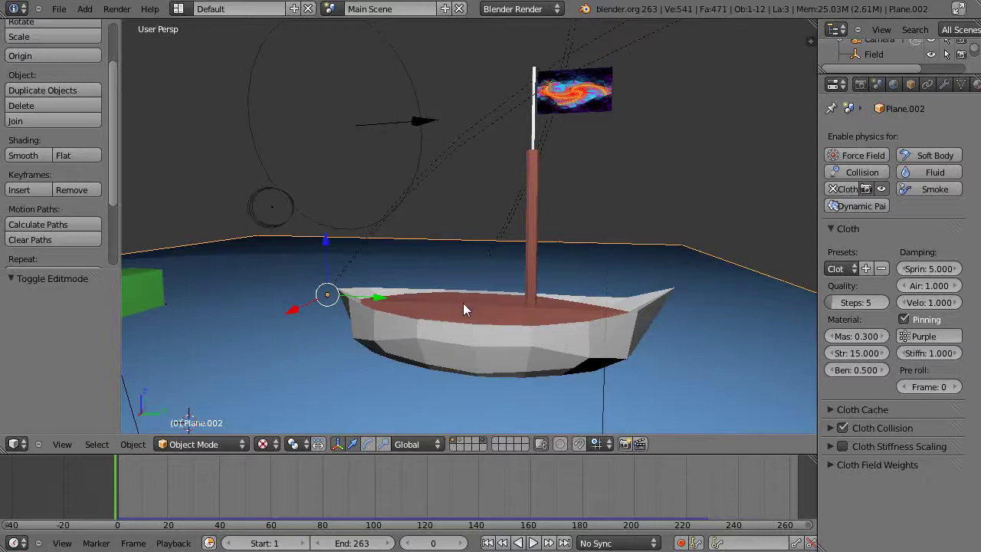
{"action": "scroll", "coordinate": [464, 296], "scroll_direction": "down", "scroll_amount": 3}
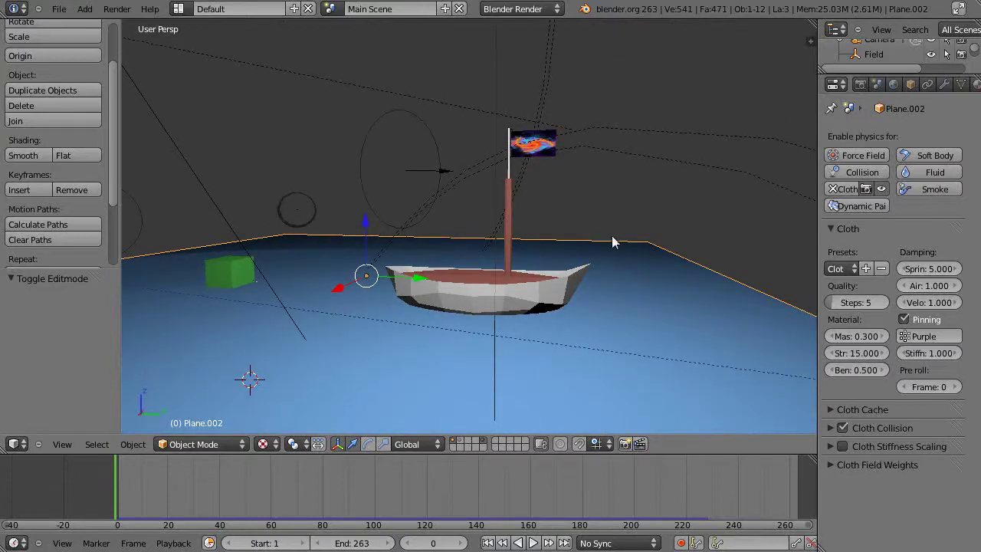
{"action": "middle_click_drag", "start_coordinate": [452, 257], "coordinate": [549, 328]}
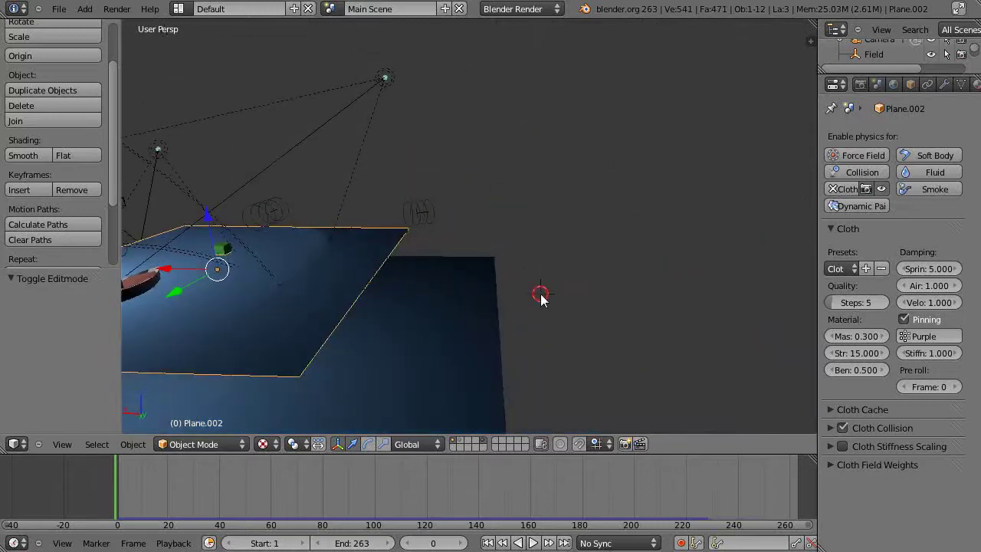
Add a new plane mesh and scale it up to 7.701
{"action": "key", "text": "shift+a"}
{"action": "mouse_move", "coordinate": [539, 293]}
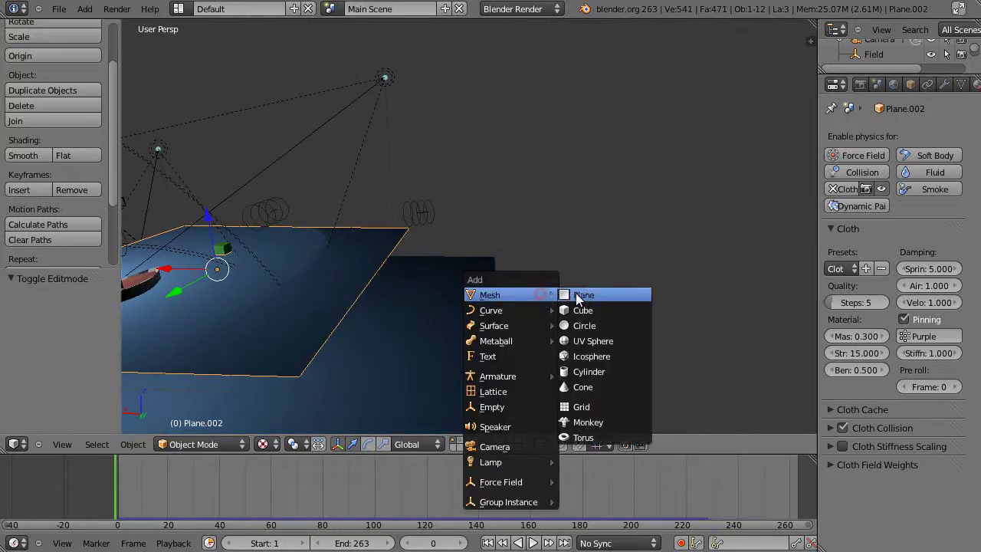
{"action": "left_click", "coordinate": [580, 293]}
{"action": "key", "text": "s"}
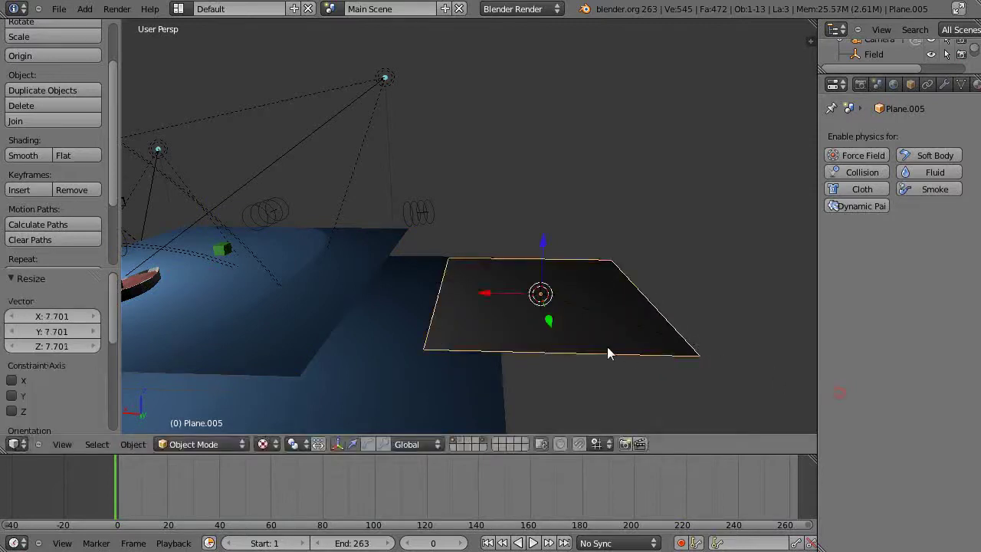
{"action": "left_click", "coordinate": [688, 386]}
Move the plane up along Z, to Y 6.093, and to -4.958 along X
{"action": "middle_click_drag", "start_coordinate": [667, 386], "coordinate": [560, 289]}
{"action": "left_click_drag", "start_coordinate": [543, 259], "coordinate": [550, 208]}
{"action": "middle_click_drag", "start_coordinate": [490, 335], "coordinate": [681, 344]}
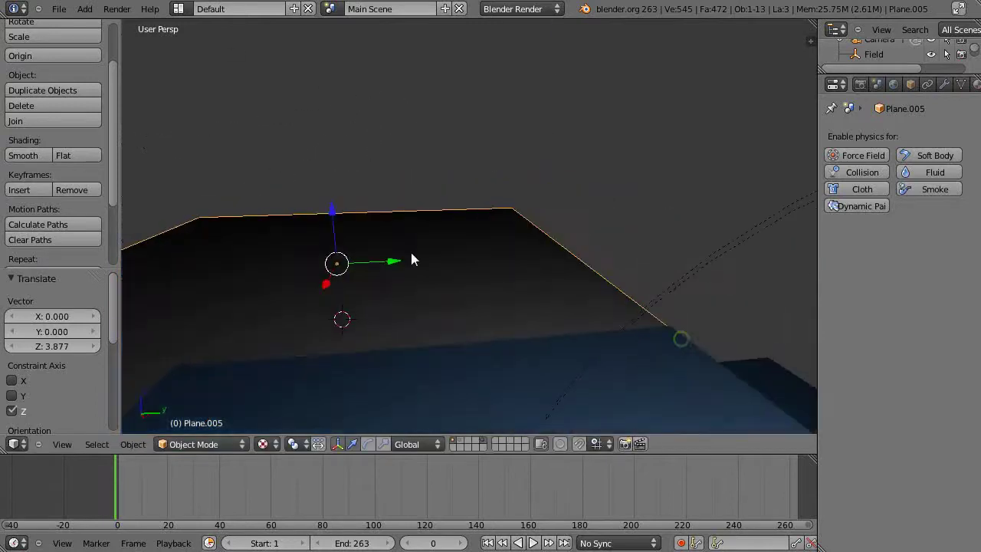
{"action": "left_click_drag", "start_coordinate": [391, 260], "coordinate": [488, 264]}
{"action": "middle_click_drag", "start_coordinate": [491, 360], "coordinate": [460, 337]}
{"action": "middle_click_drag", "start_coordinate": [626, 345], "coordinate": [505, 378]}
{"action": "left_click_drag", "start_coordinate": [494, 276], "coordinate": [556, 285]}
{"action": "middle_click_drag", "start_coordinate": [549, 310], "coordinate": [539, 175]}
Reposition the 3D cursor, switch to Solid shading, and view the plane beside the water and boat
{"action": "left_click", "coordinate": [584, 122]}
{"action": "key", "text": "shift+a"}
{"action": "mouse_move", "coordinate": [579, 292]}
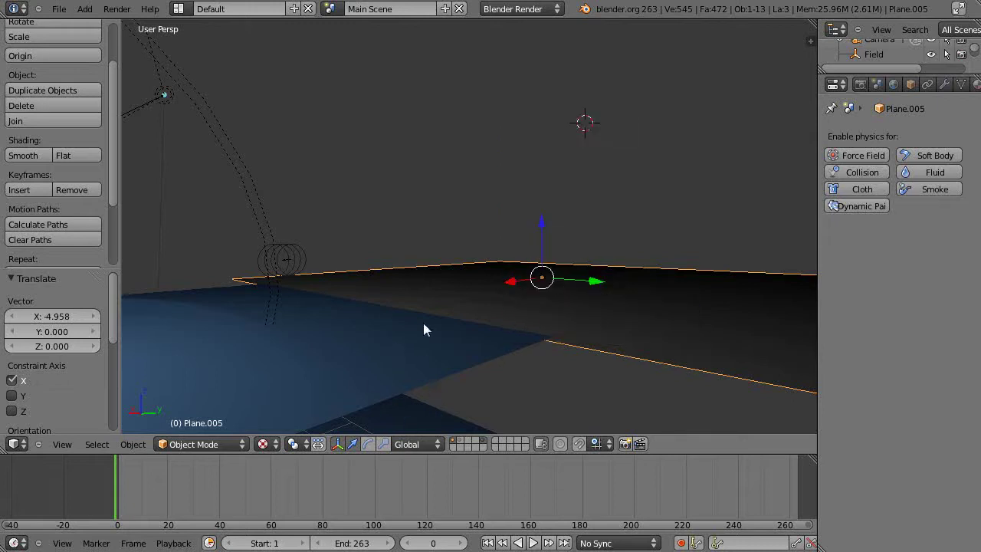
{"action": "key", "text": "z"}
{"action": "key", "text": "z"}
{"action": "middle_click_drag", "start_coordinate": [572, 356], "coordinate": [657, 377]}
{"action": "scroll", "coordinate": [538, 360], "scroll_direction": "up", "scroll_amount": 2}
{"action": "middle_click_drag", "start_coordinate": [537, 356], "coordinate": [503, 350]}
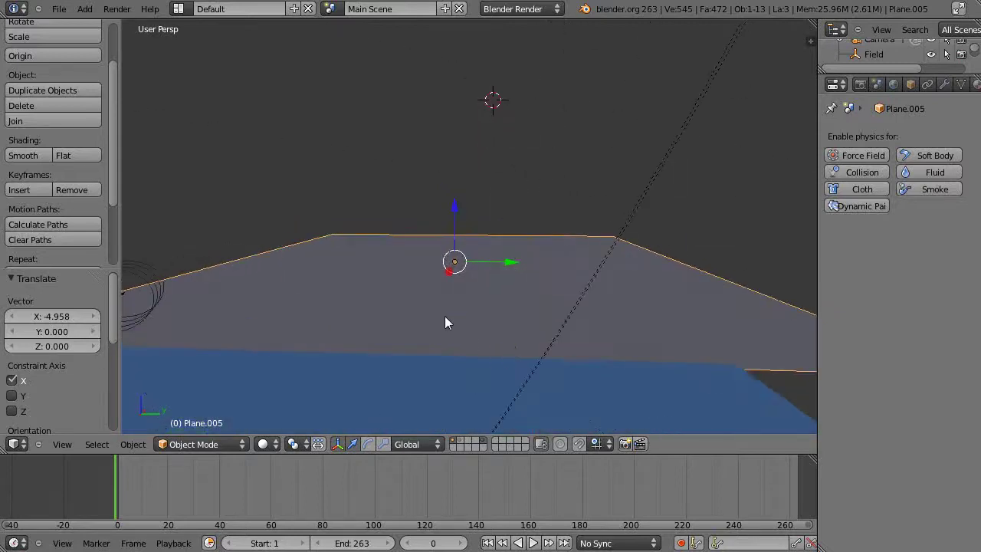
In Edit Mode, subdivide the plane six times to 4225 vertices and 4096 faces
{"action": "key", "text": "Tab"}
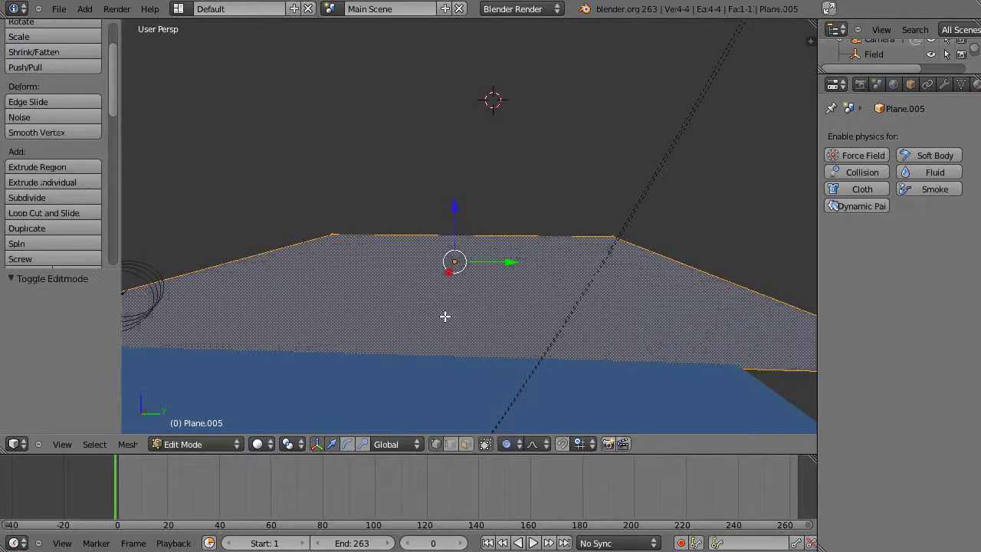
{"action": "key", "text": "w"}
{"action": "left_click", "coordinate": [408, 292]}
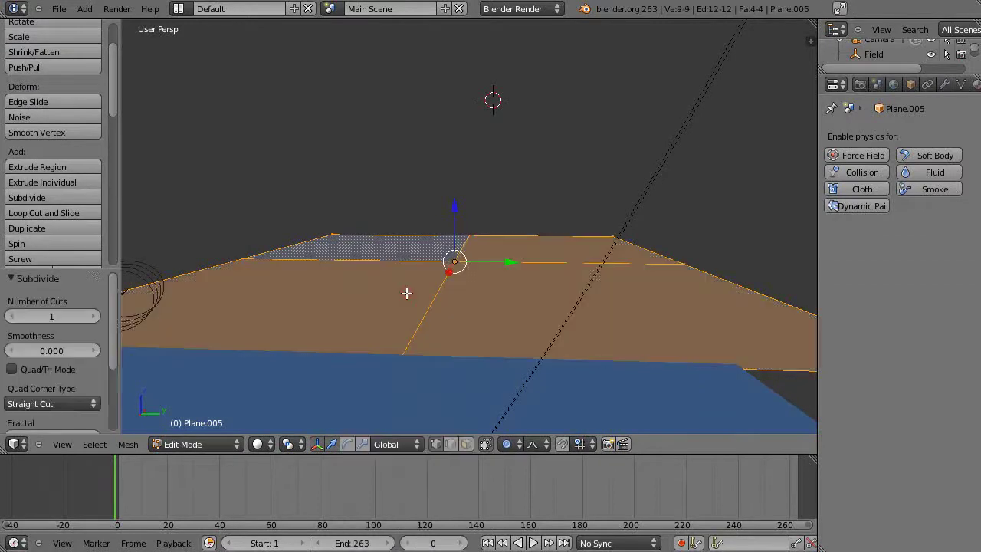
{"action": "key", "text": "w"}
{"action": "left_click", "coordinate": [406, 292]}
{"action": "key", "text": "w"}
{"action": "left_click", "coordinate": [406, 292]}
{"action": "key", "text": "w"}
{"action": "left_click", "coordinate": [406, 291]}
{"action": "key", "text": "w"}
{"action": "left_click", "coordinate": [406, 292]}
{"action": "key", "text": "w"}
{"action": "left_click", "coordinate": [406, 292]}
{"action": "key", "text": "w"}
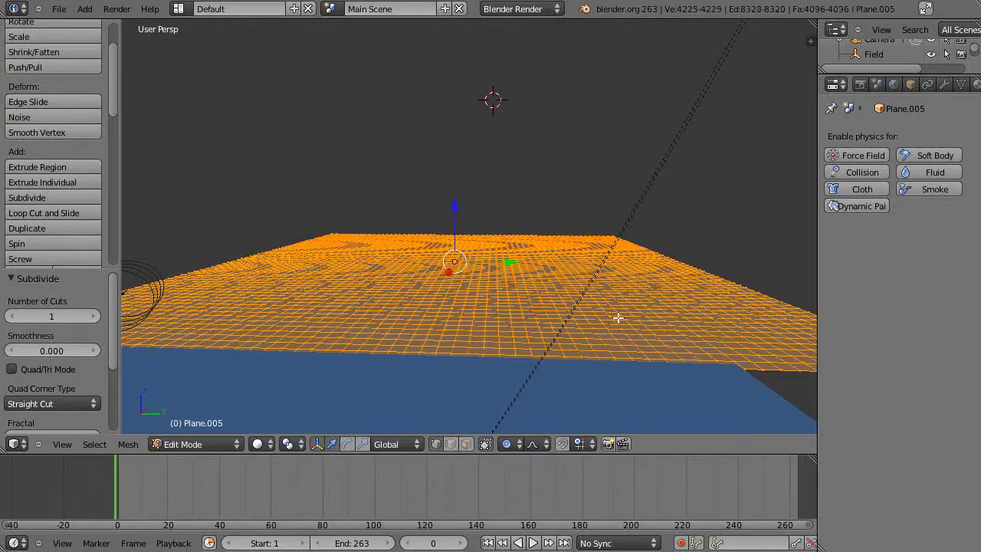
Nudge the plane slightly along X, orbit to face the grid squarely, and enable Face select mode
{"action": "middle_click_drag", "start_coordinate": [530, 403], "coordinate": [486, 390]}
{"action": "key", "text": "Tab"}
{"action": "left_click_drag", "start_coordinate": [450, 187], "coordinate": [448, 183]}
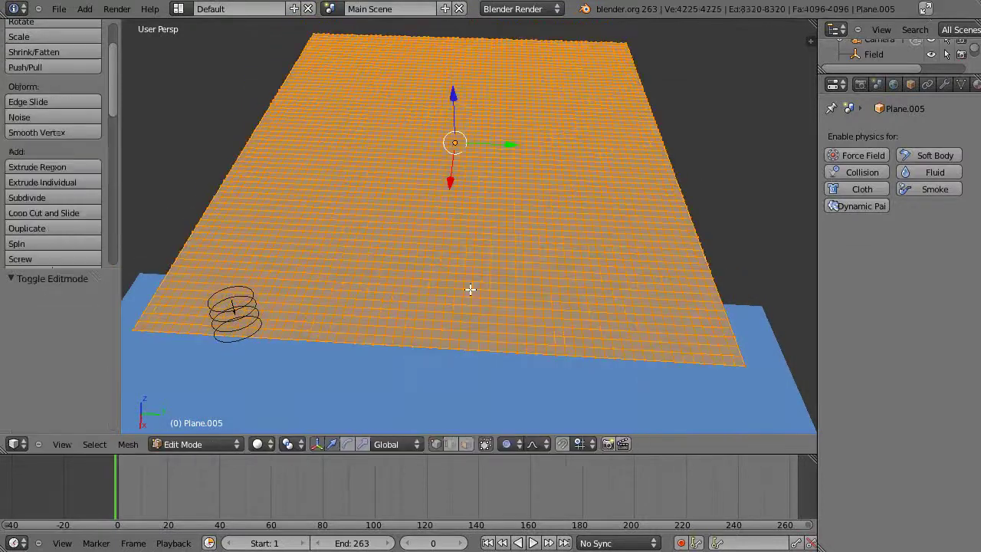
{"action": "middle_click_drag", "start_coordinate": [543, 363], "coordinate": [556, 366]}
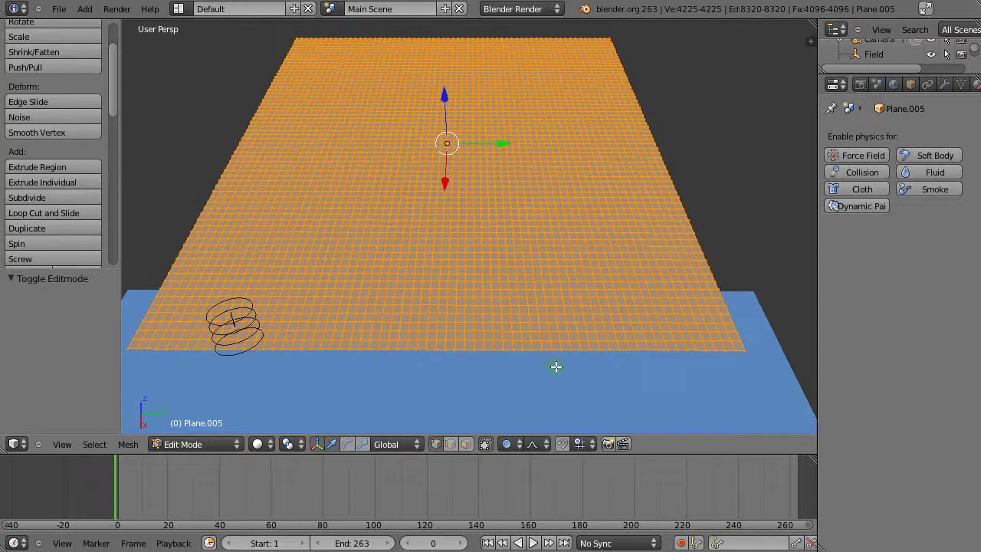
{"action": "left_click", "coordinate": [466, 443]}
{"action": "scroll", "coordinate": [458, 401], "scroll_direction": "up", "scroll_amount": 1}
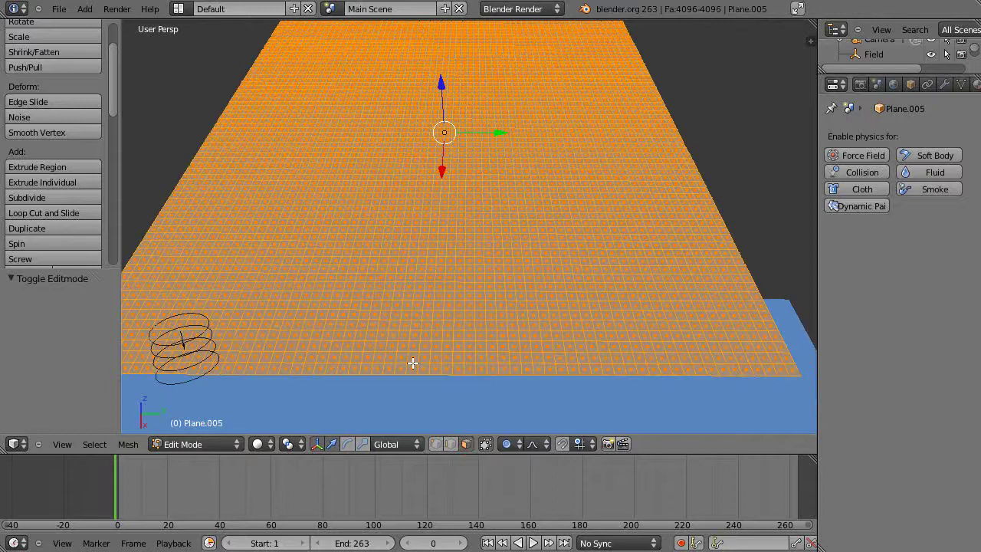
Clear the face selection, then select the first two footprint clusters at the grid's front-left edge
{"action": "key", "text": "a"}
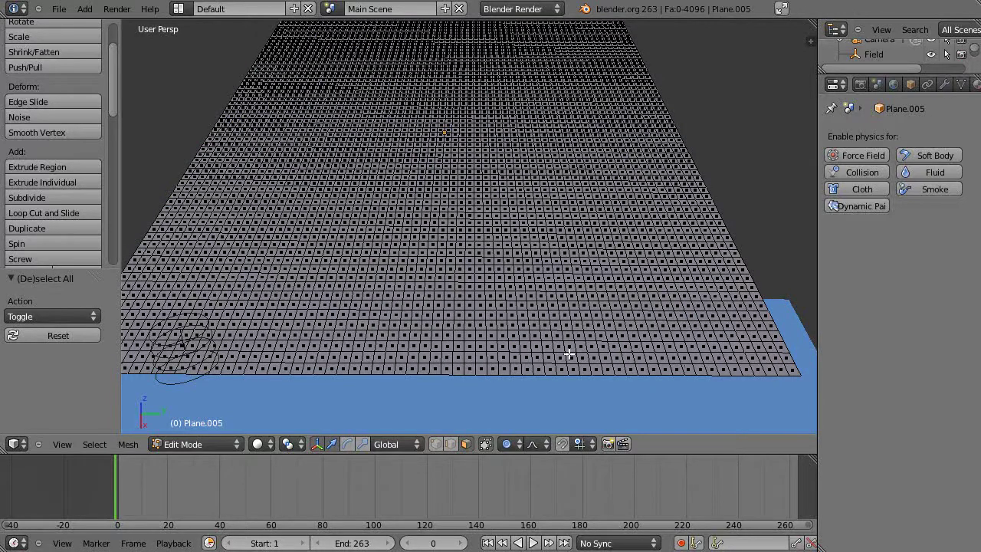
{"action": "right_click", "coordinate": [238, 346]}
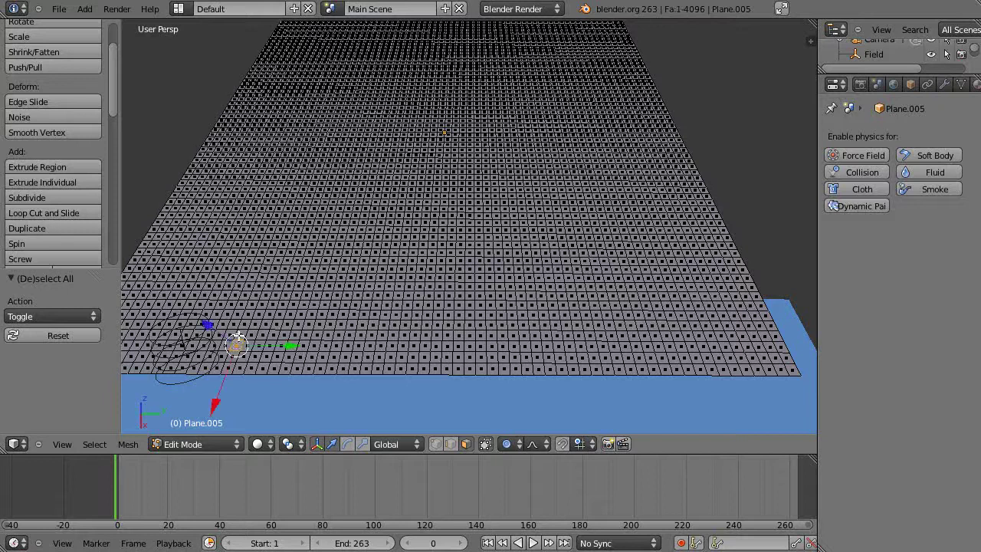
{"action": "right_click", "coordinate": [243, 339], "text": "shift"}
{"action": "right_click", "coordinate": [251, 342], "text": "shift"}
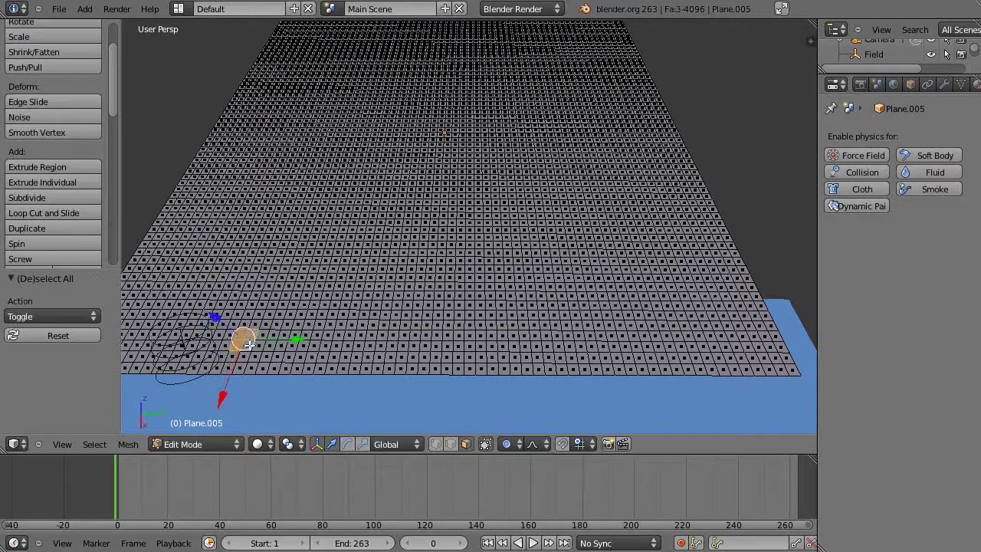
{"action": "right_click", "coordinate": [249, 345], "text": "shift"}
{"action": "right_click", "coordinate": [261, 344], "text": "shift"}
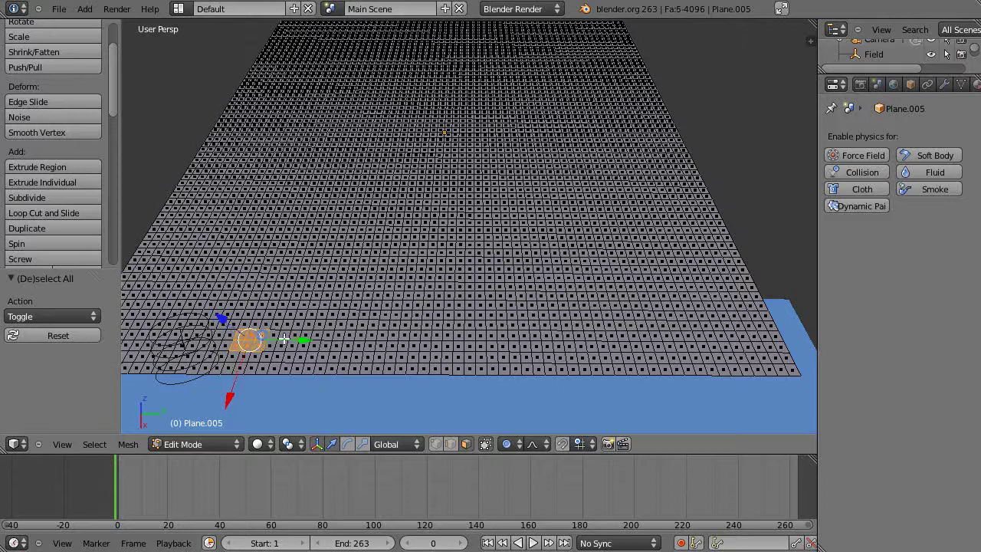
{"action": "right_click", "coordinate": [294, 341], "text": "shift"}
{"action": "right_click", "coordinate": [295, 342], "text": "shift"}
{"action": "right_click", "coordinate": [301, 344], "text": "shift"}
{"action": "right_click", "coordinate": [305, 339], "text": "shift"}
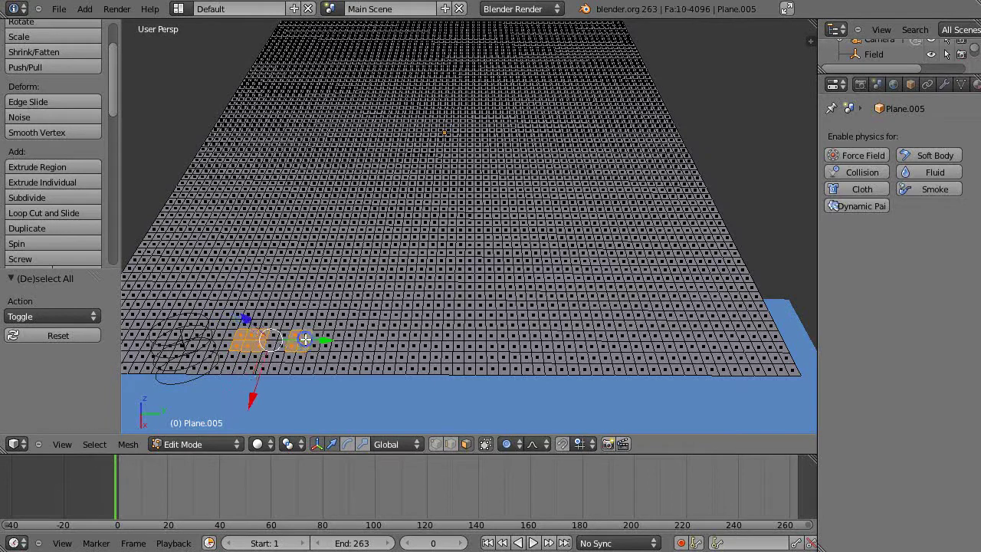
Add the third and fourth four-face footprint clusters along the front edge
{"action": "right_click", "coordinate": [345, 339], "text": "shift"}
{"action": "right_click", "coordinate": [347, 342], "text": "shift"}
{"action": "right_click", "coordinate": [354, 343], "text": "shift"}
{"action": "right_click", "coordinate": [359, 335], "text": "shift"}
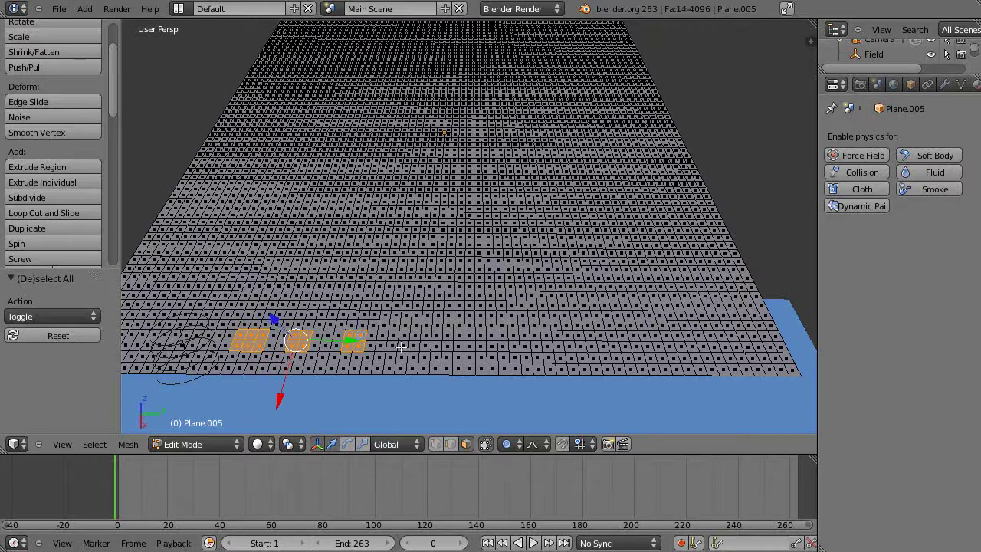
{"action": "right_click", "coordinate": [392, 337], "text": "shift"}
{"action": "right_click", "coordinate": [399, 344], "text": "shift"}
{"action": "right_click", "coordinate": [410, 345], "text": "shift"}
{"action": "right_click", "coordinate": [412, 335], "text": "shift"}
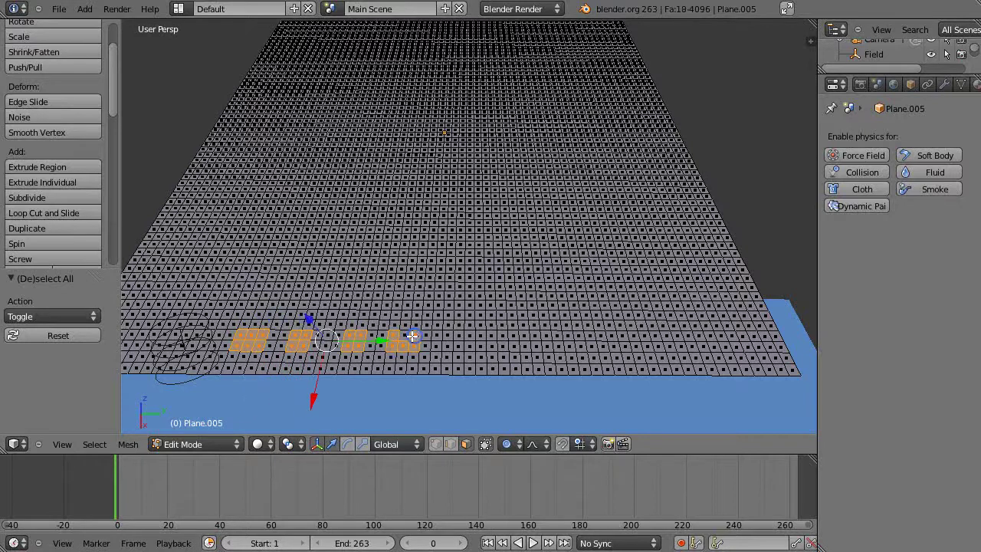
Add an L-shaped footprint of faces extending back and to the right
{"action": "right_click", "coordinate": [458, 346], "text": "shift"}
{"action": "right_click", "coordinate": [459, 339], "text": "shift"}
{"action": "right_click", "coordinate": [459, 331], "text": "shift"}
{"action": "right_click", "coordinate": [464, 325], "text": "shift"}
{"action": "right_click", "coordinate": [458, 317], "text": "shift"}
{"action": "right_click", "coordinate": [475, 316], "text": "shift"}
{"action": "right_click", "coordinate": [490, 315], "text": "shift"}
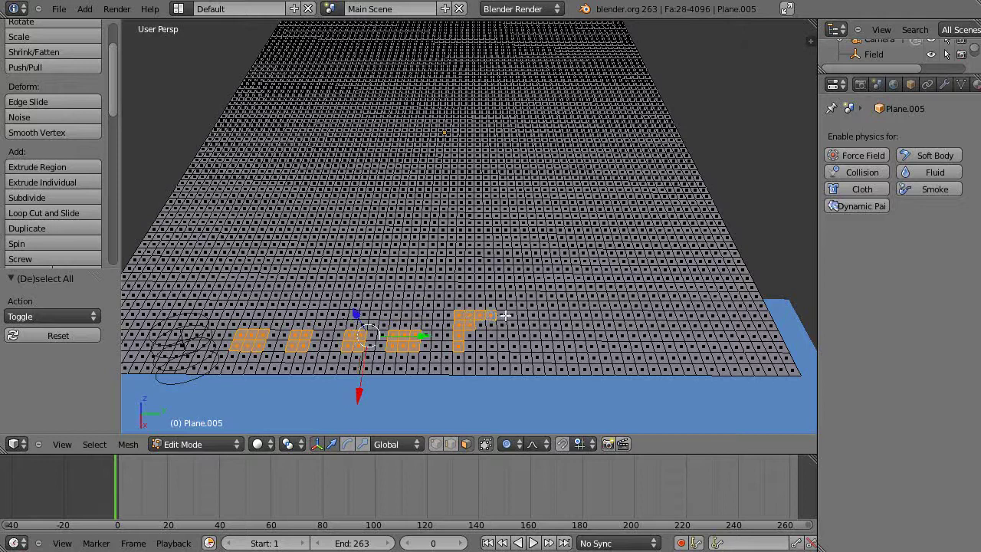
{"action": "right_click", "coordinate": [502, 314], "text": "shift"}
{"action": "right_click", "coordinate": [470, 335], "text": "shift"}
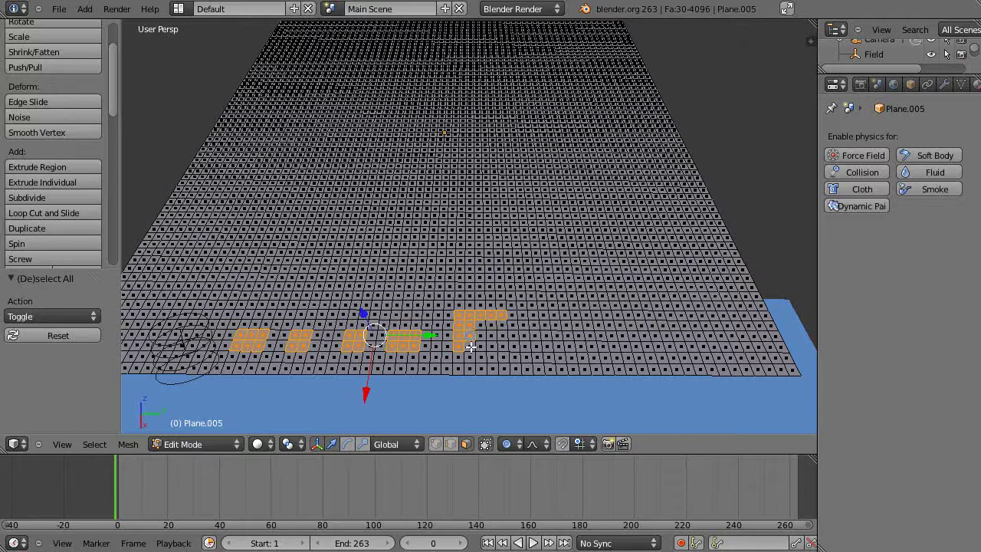
{"action": "right_click", "coordinate": [470, 347], "text": "shift"}
{"action": "right_click", "coordinate": [476, 328], "text": "shift"}
{"action": "right_click", "coordinate": [491, 325], "text": "shift"}
{"action": "right_click", "coordinate": [503, 325], "text": "shift"}
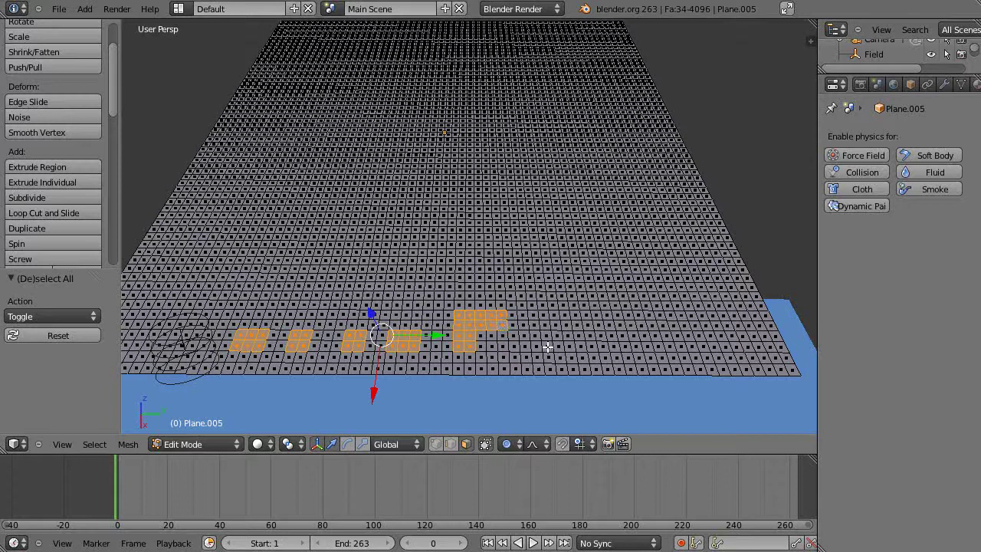
Add a tall narrow footprint and the neighbouring cluster to its right
{"action": "right_click", "coordinate": [548, 347], "text": "shift"}
{"action": "right_click", "coordinate": [547, 335], "text": "shift"}
{"action": "right_click", "coordinate": [545, 325], "text": "shift"}
{"action": "right_click", "coordinate": [557, 336], "text": "shift"}
{"action": "right_click", "coordinate": [550, 345], "text": "shift"}
{"action": "right_click", "coordinate": [558, 348], "text": "shift"}
{"action": "right_click", "coordinate": [591, 348], "text": "shift"}
{"action": "right_click", "coordinate": [604, 347], "text": "shift"}
{"action": "right_click", "coordinate": [614, 346], "text": "shift"}
{"action": "right_click", "coordinate": [612, 335], "text": "shift"}
{"action": "right_click", "coordinate": [603, 335], "text": "shift"}
{"action": "right_click", "coordinate": [592, 335], "text": "shift"}
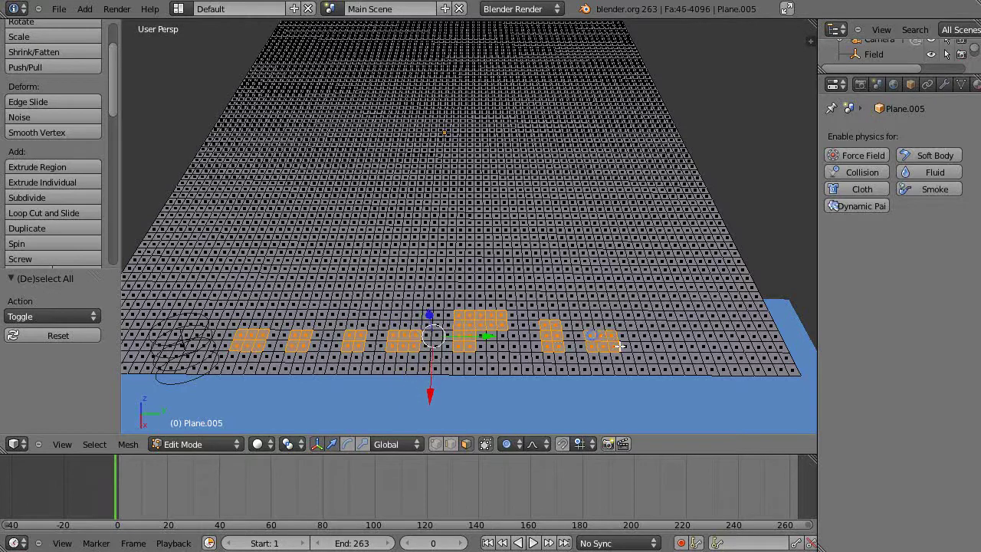
Add the rightmost two-row footprint, bringing the selection to 55 faces
{"action": "right_click", "coordinate": [661, 346], "text": "shift"}
{"action": "right_click", "coordinate": [674, 346], "text": "shift"}
{"action": "right_click", "coordinate": [682, 347], "text": "shift"}
{"action": "right_click", "coordinate": [692, 348], "text": "shift"}
{"action": "right_click", "coordinate": [702, 337], "text": "shift"}
{"action": "right_click", "coordinate": [692, 335], "text": "shift"}
{"action": "right_click", "coordinate": [682, 335], "text": "shift"}
{"action": "right_click", "coordinate": [674, 335], "text": "shift"}
{"action": "right_click", "coordinate": [664, 334], "text": "shift"}
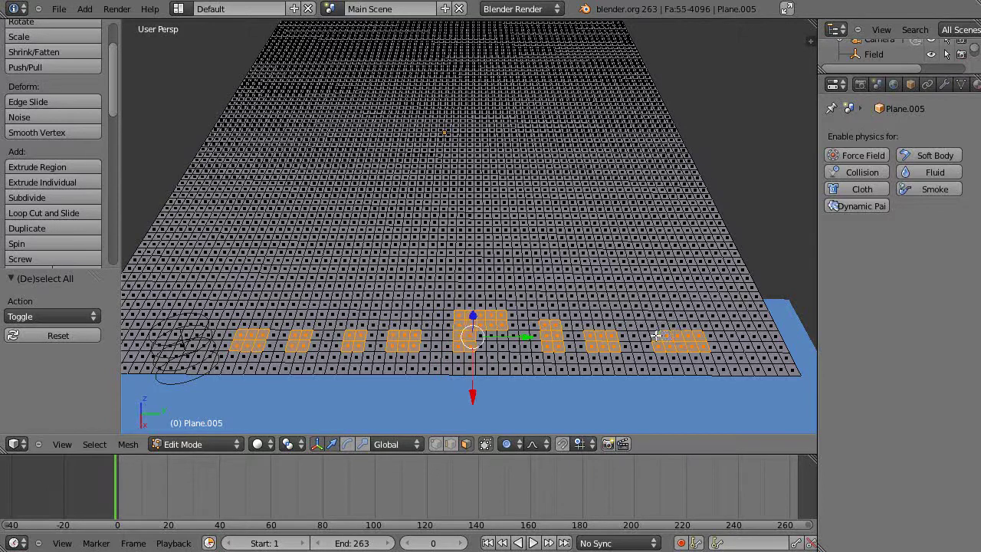
{"action": "right_click", "coordinate": [656, 334], "text": "shift"}
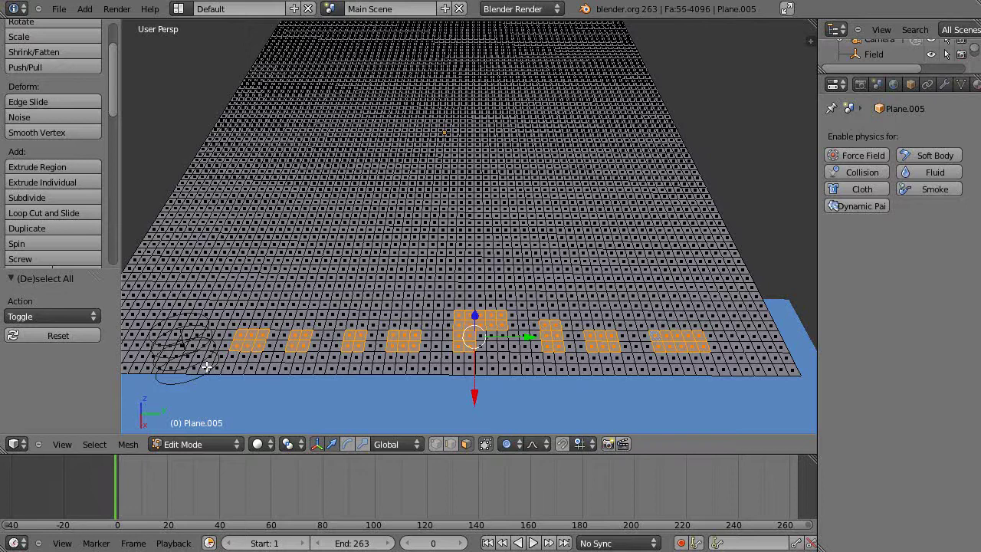
Extrude the footprints upward into boxes 3.967 tall
{"action": "middle_click_drag", "start_coordinate": [485, 384], "coordinate": [497, 337]}
{"action": "key", "text": "e"}
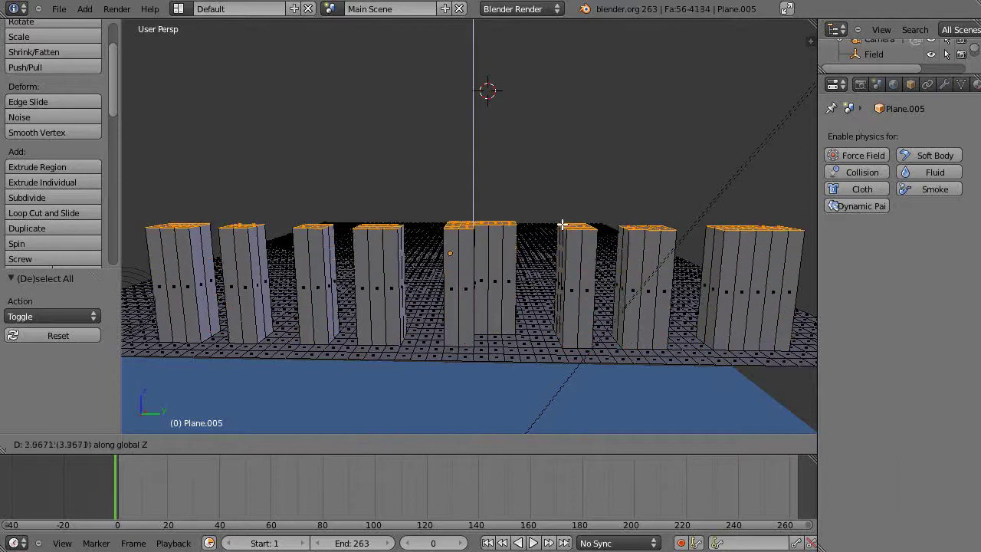
{"action": "left_click", "coordinate": [562, 224]}
Select the first and fourth box tops and extrude them 0.966 higher
{"action": "middle_click_drag", "start_coordinate": [551, 282], "coordinate": [553, 315]}
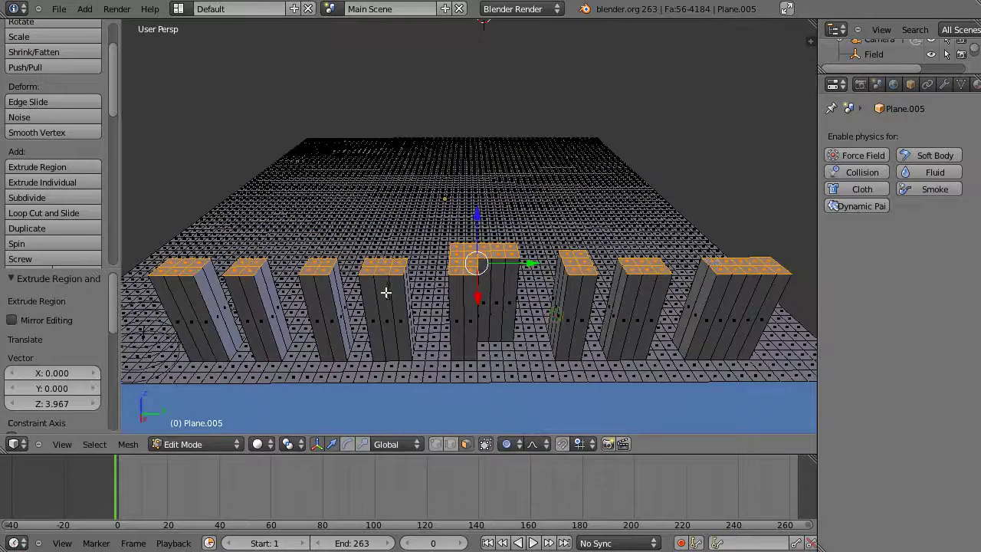
{"action": "right_click", "coordinate": [371, 270]}
{"action": "right_click", "coordinate": [392, 264], "text": "shift"}
{"action": "right_click", "coordinate": [370, 263], "text": "shift"}
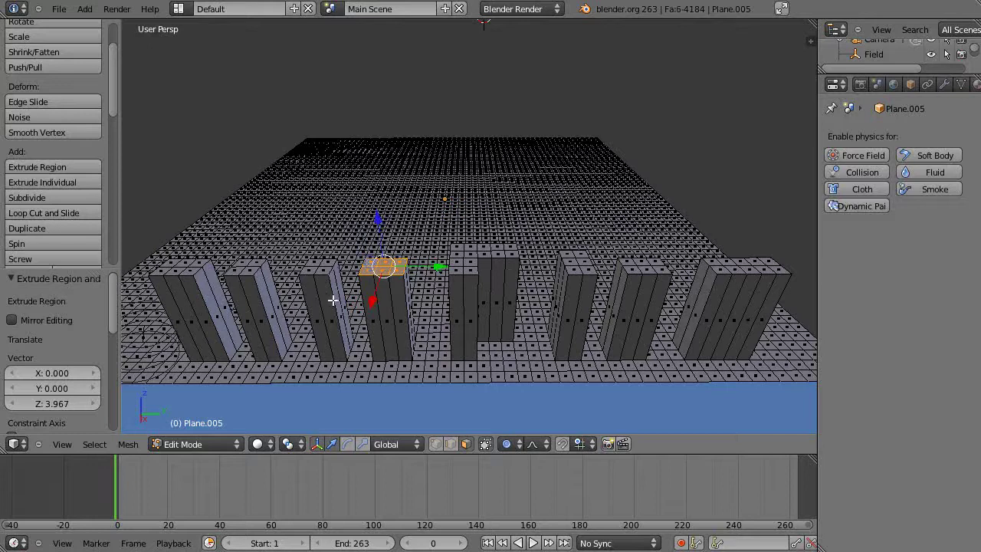
{"action": "right_click", "coordinate": [190, 268], "text": "shift"}
{"action": "right_click", "coordinate": [187, 262], "text": "shift"}
{"action": "right_click", "coordinate": [177, 261], "text": "shift"}
{"action": "right_click", "coordinate": [165, 272], "text": "shift"}
{"action": "right_click", "coordinate": [176, 273], "text": "shift"}
{"action": "right_click", "coordinate": [163, 271], "text": "shift"}
{"action": "key", "text": "e"}
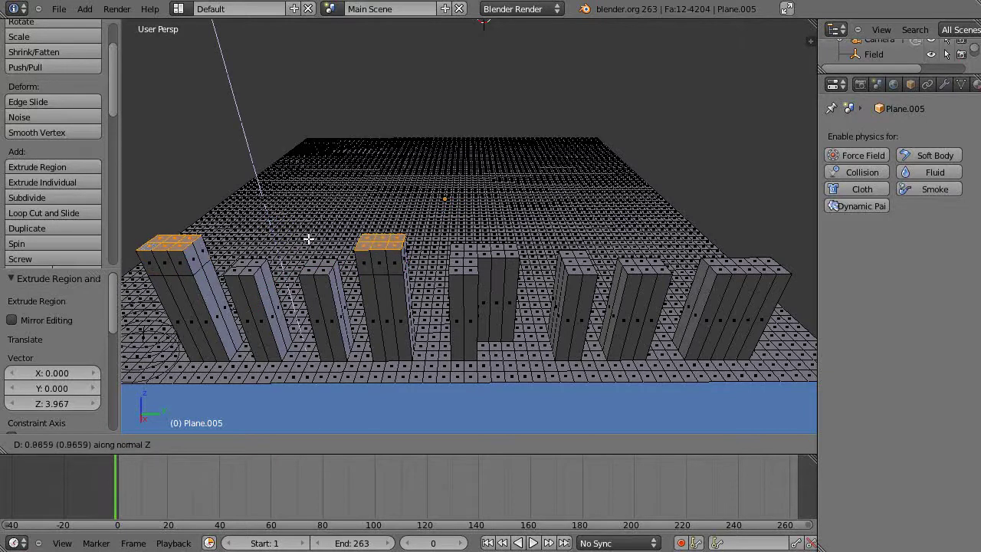
{"action": "left_click", "coordinate": [307, 239]}
Select the middle-right column's top and extrude it into a tower at Z 3.5
{"action": "middle_click_drag", "start_coordinate": [482, 285], "coordinate": [555, 289]}
{"action": "right_click", "coordinate": [560, 272], "text": "shift"}
{"action": "right_click", "coordinate": [571, 263], "text": "shift"}
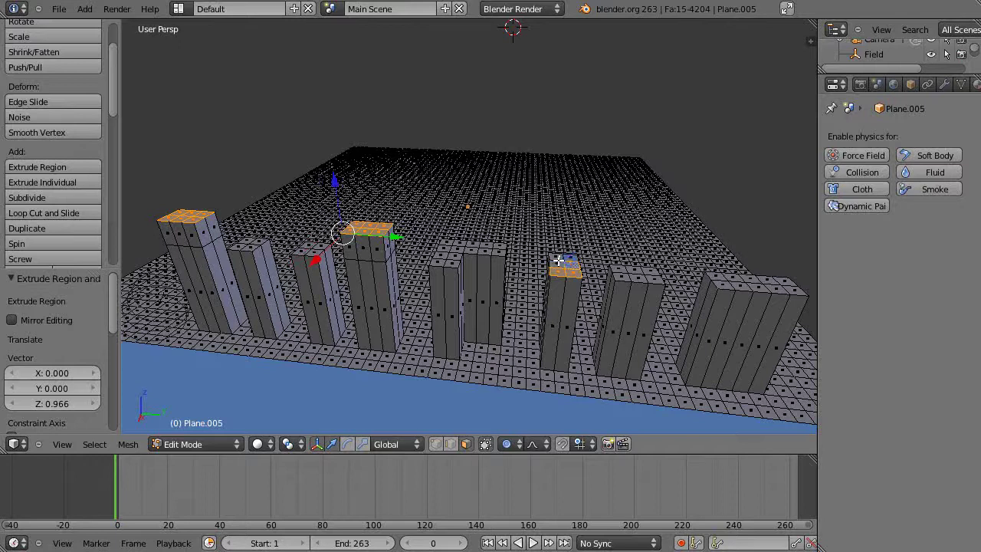
{"action": "right_click", "coordinate": [557, 264], "text": "shift"}
{"action": "right_click", "coordinate": [560, 261], "text": "shift"}
{"action": "right_click", "coordinate": [567, 258], "text": "shift"}
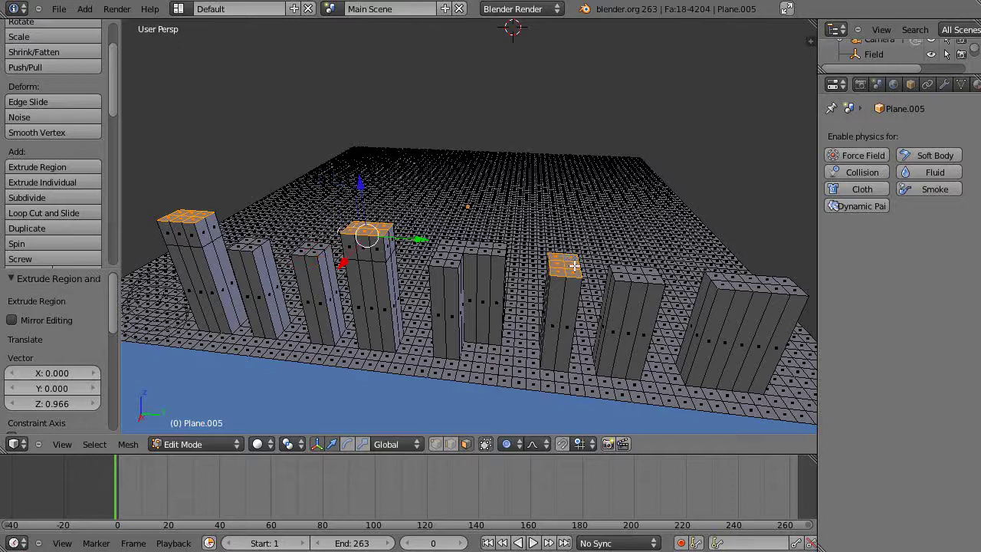
{"action": "right_click", "coordinate": [564, 274]}
{"action": "right_click", "coordinate": [568, 276], "text": "shift"}
{"action": "right_click", "coordinate": [564, 273], "text": "shift"}
{"action": "right_click", "coordinate": [558, 266], "text": "shift"}
{"action": "right_click", "coordinate": [560, 259], "text": "shift"}
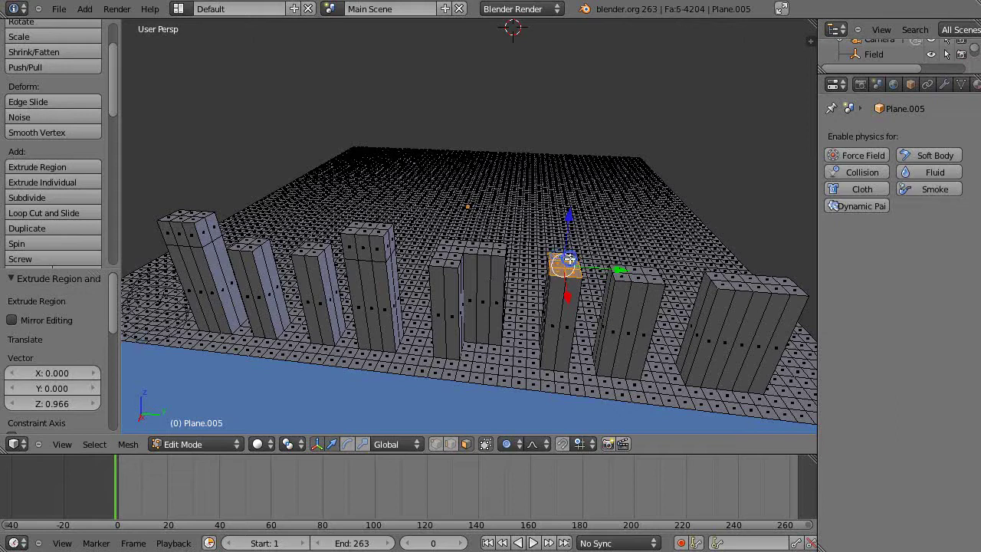
{"action": "key", "text": "e"}
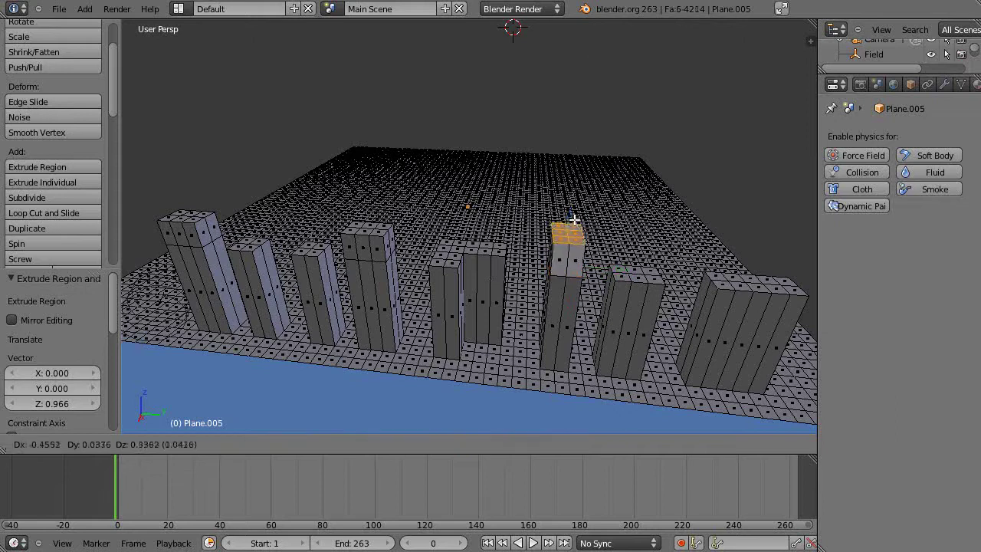
{"action": "left_click", "coordinate": [577, 157]}
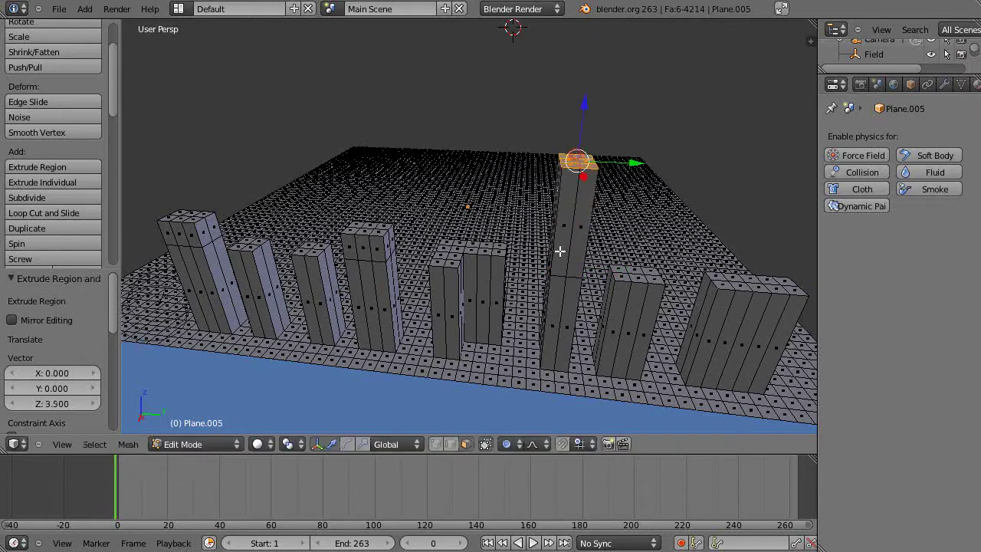
{"action": "middle_click_drag", "start_coordinate": [466, 284], "coordinate": [462, 239]}
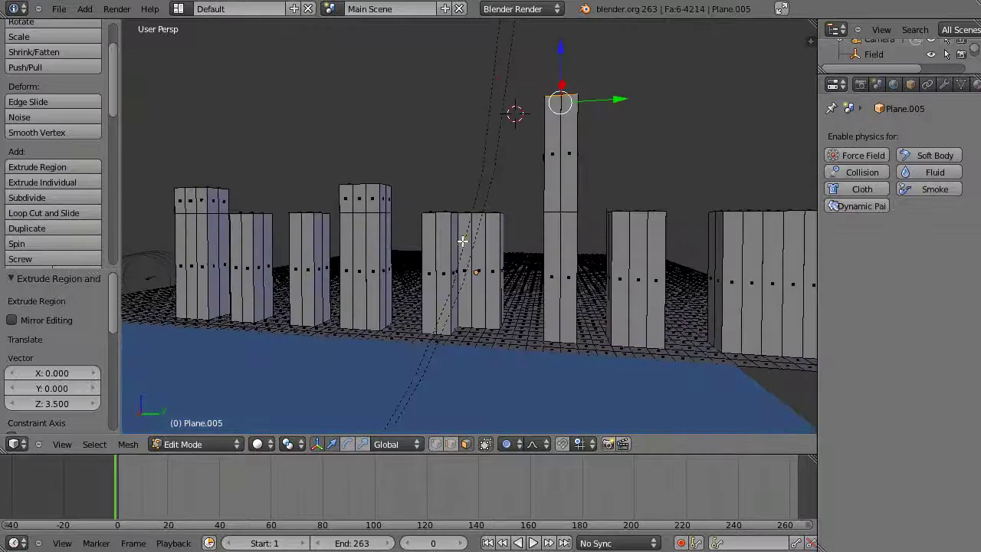
Return to Object Mode and adjust the zoom on the scene
{"action": "key", "text": "Tab"}
{"action": "scroll", "coordinate": [466, 280], "scroll_direction": "down", "scroll_amount": 4}
{"action": "scroll", "coordinate": [469, 289], "scroll_direction": "up", "scroll_amount": 6}
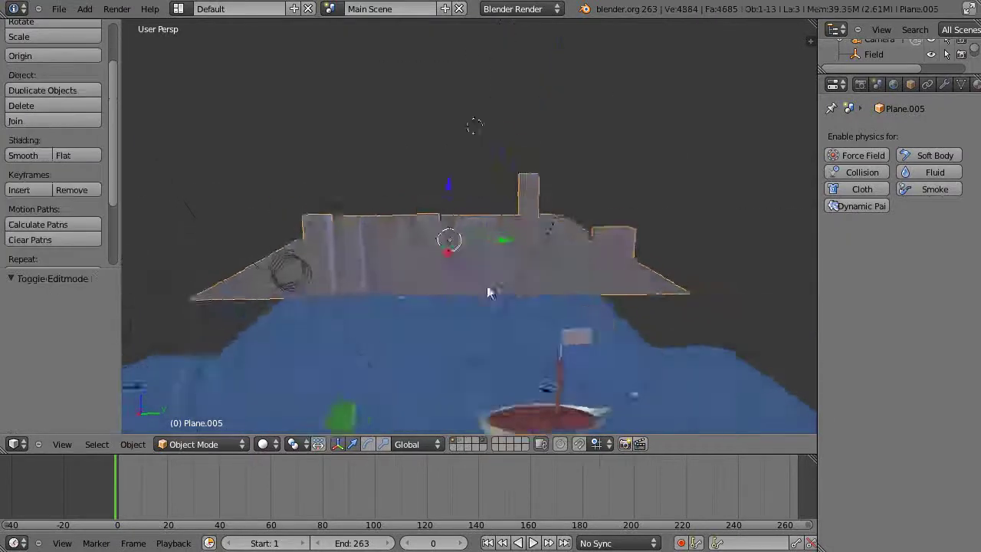
{"action": "scroll", "coordinate": [460, 280], "scroll_direction": "down", "scroll_amount": 5}
{"action": "scroll", "coordinate": [460, 278], "scroll_direction": "up", "scroll_amount": 3}
{"action": "scroll", "coordinate": [452, 299], "scroll_direction": "down", "scroll_amount": 3}
{"action": "scroll", "coordinate": [442, 313], "scroll_direction": "down", "scroll_amount": 3}
{"action": "scroll", "coordinate": [449, 324], "scroll_direction": "up", "scroll_amount": 5}
{"action": "scroll", "coordinate": [454, 339], "scroll_direction": "down", "scroll_amount": 4}
{"action": "scroll", "coordinate": [454, 341], "scroll_direction": "up", "scroll_amount": 2}
{"action": "scroll", "coordinate": [449, 345], "scroll_direction": "down", "scroll_amount": 2}
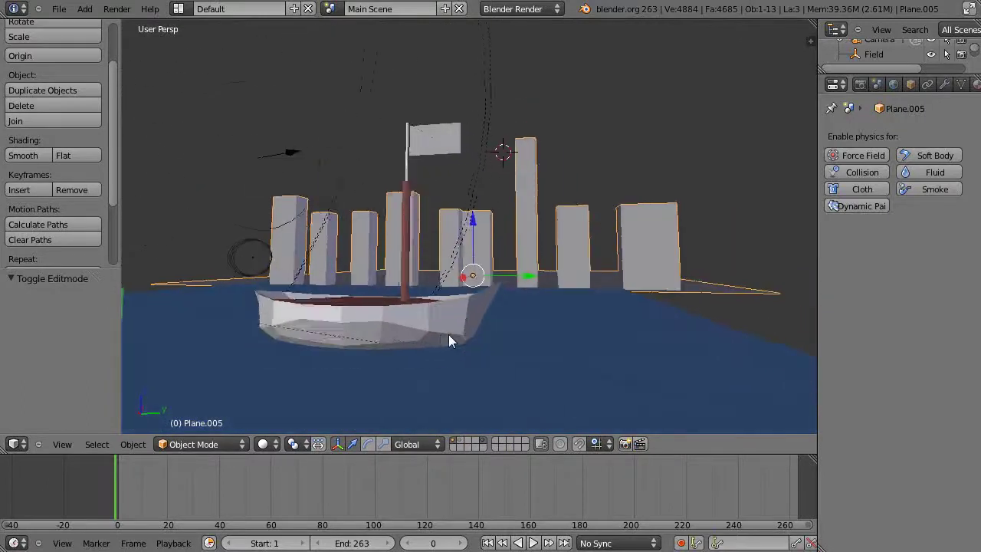
Scale the water plane along Y by 1.663, then view the boat and buildings
{"action": "right_click", "coordinate": [469, 367]}
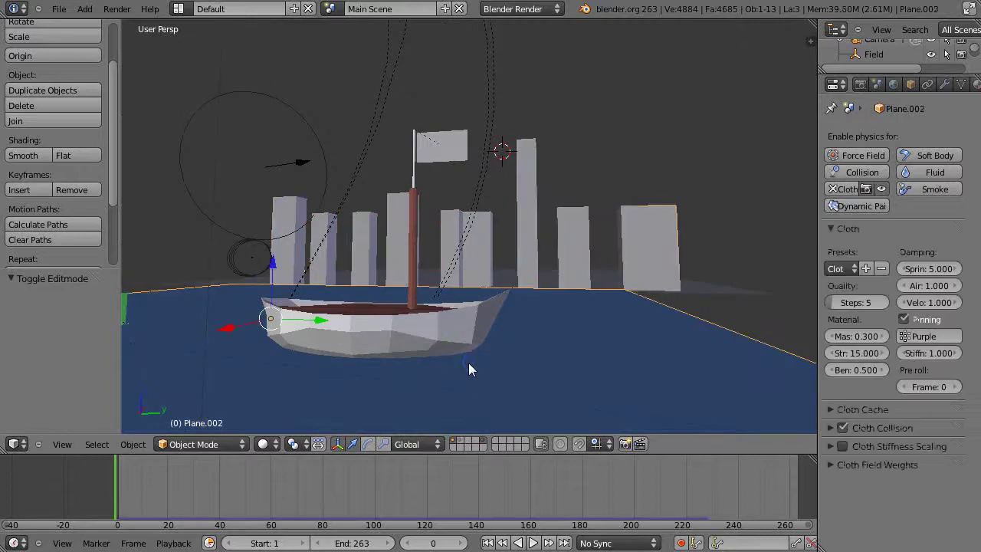
{"action": "scroll", "coordinate": [473, 363], "scroll_direction": "down", "scroll_amount": 2}
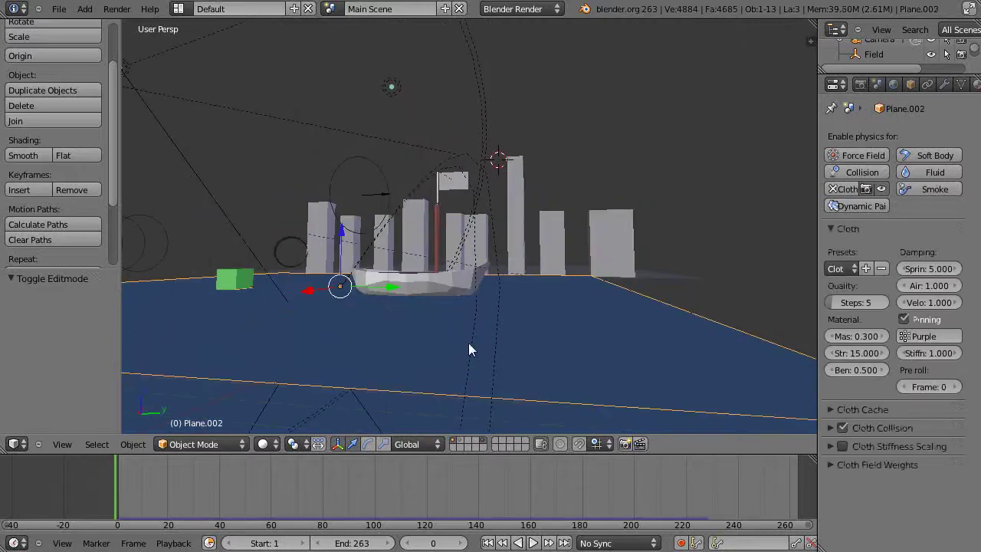
{"action": "key", "text": "s"}
{"action": "key", "text": "y"}
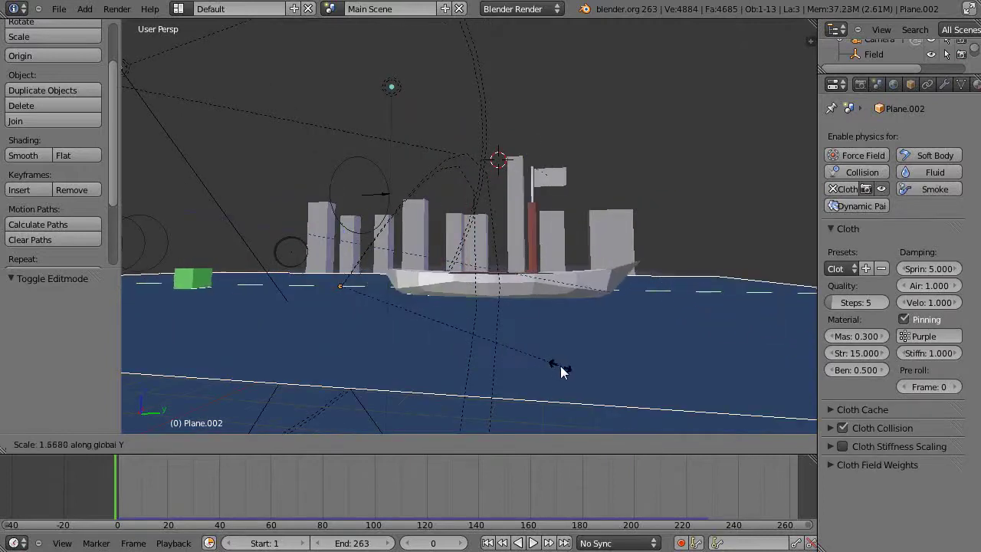
{"action": "left_click", "coordinate": [557, 364]}
{"action": "middle_click_drag", "start_coordinate": [470, 293], "coordinate": [516, 387]}
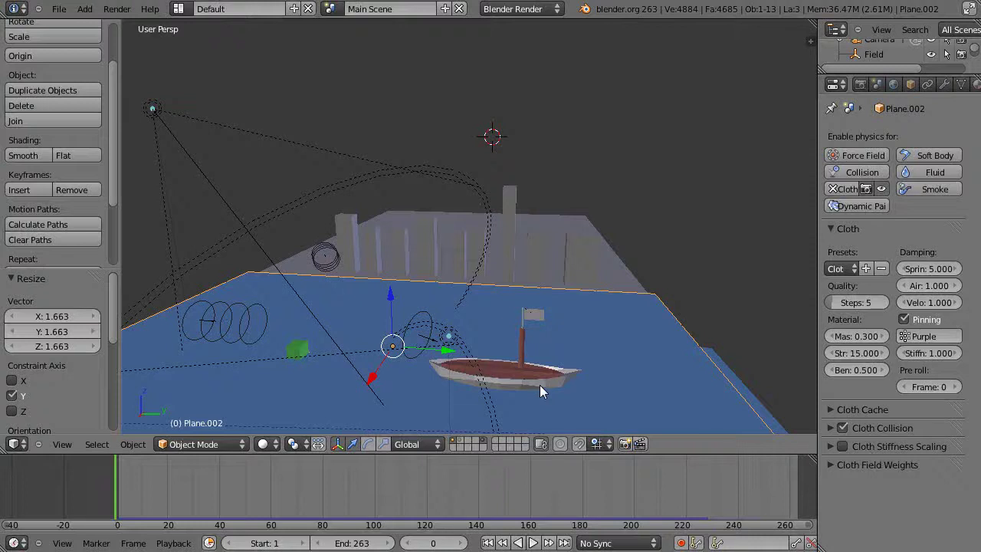
{"action": "middle_click_drag", "start_coordinate": [540, 385], "coordinate": [509, 368]}
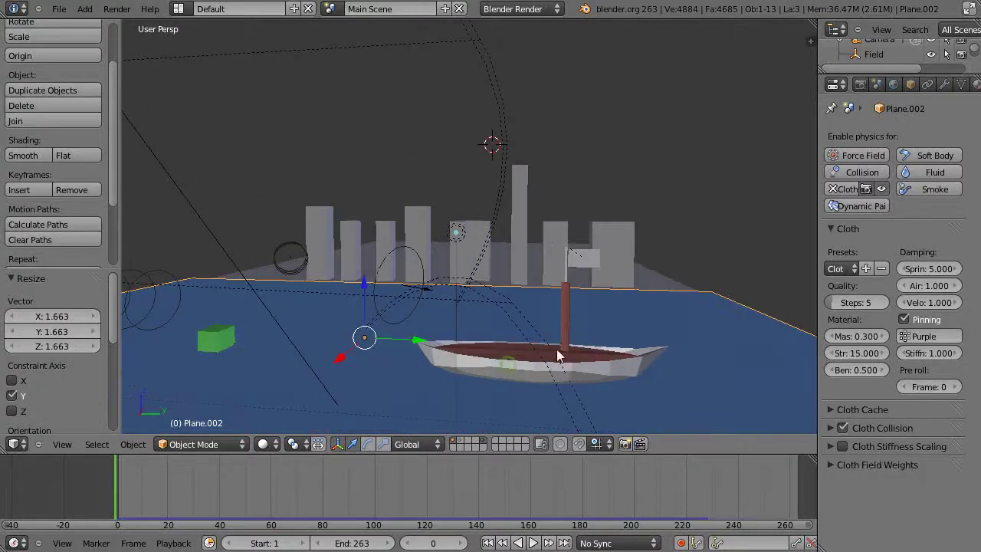
{"action": "middle_click_drag", "start_coordinate": [514, 320], "coordinate": [493, 322]}
Toggle the water plane into Edit Mode and back to Object Mode, then zoom out
{"action": "key", "text": "Tab"}
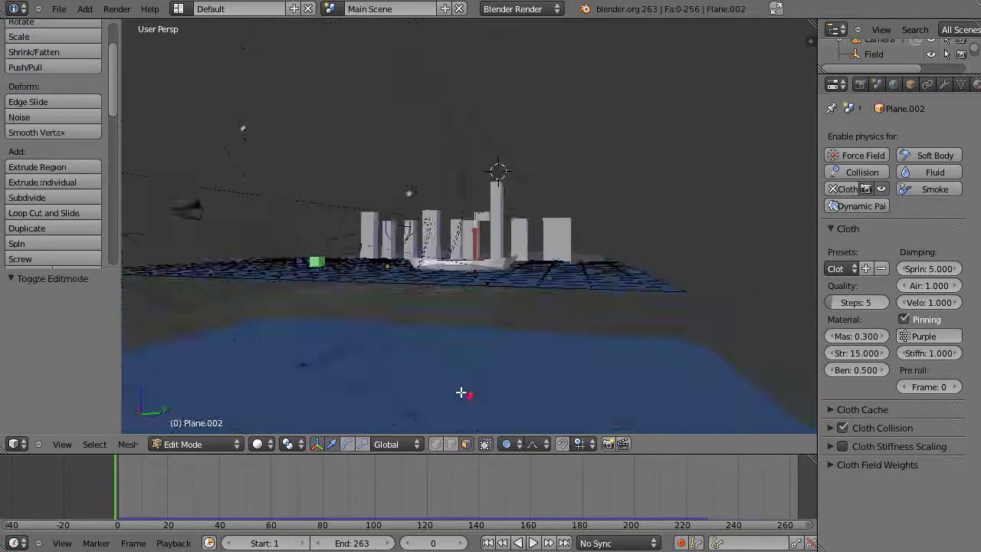
{"action": "middle_click_drag", "start_coordinate": [460, 389], "coordinate": [437, 375]}
{"action": "key", "text": "Tab"}
{"action": "scroll", "coordinate": [452, 376], "scroll_direction": "down", "scroll_amount": 4}
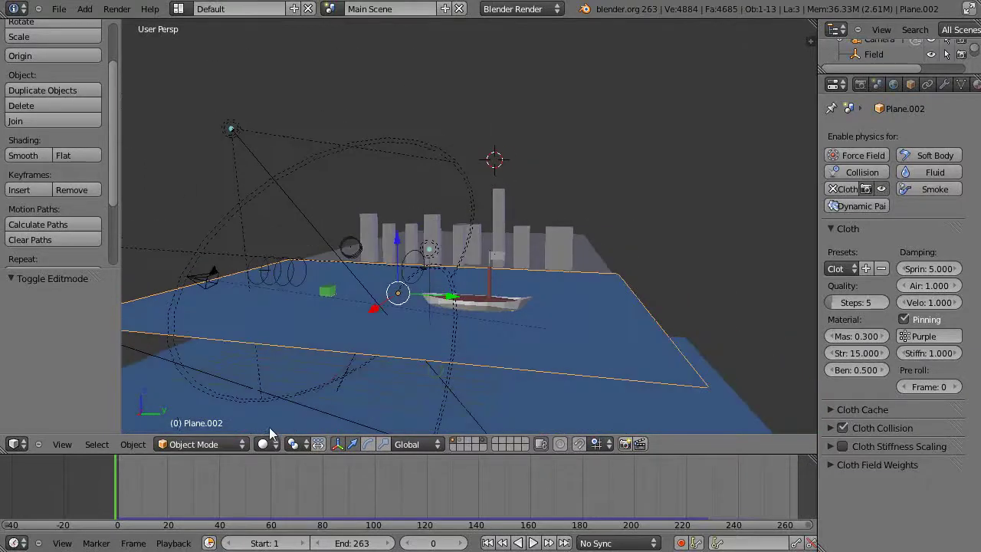
Play the animation in Textured shading, restarting it from the first frames
{"action": "key", "text": "alt+a"}
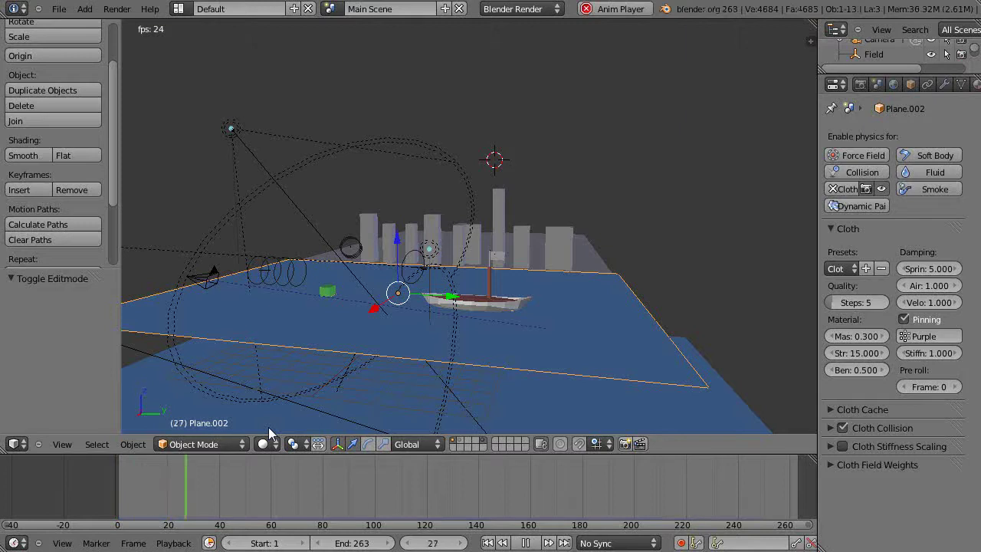
{"action": "key", "text": "alt+z"}
{"action": "scroll", "coordinate": [268, 410], "scroll_direction": "up", "scroll_amount": 4}
{"action": "scroll", "coordinate": [345, 420], "scroll_direction": "down", "scroll_amount": 3}
{"action": "left_click", "coordinate": [114, 482]}
{"action": "scroll", "coordinate": [395, 388], "scroll_direction": "up", "scroll_amount": 3}
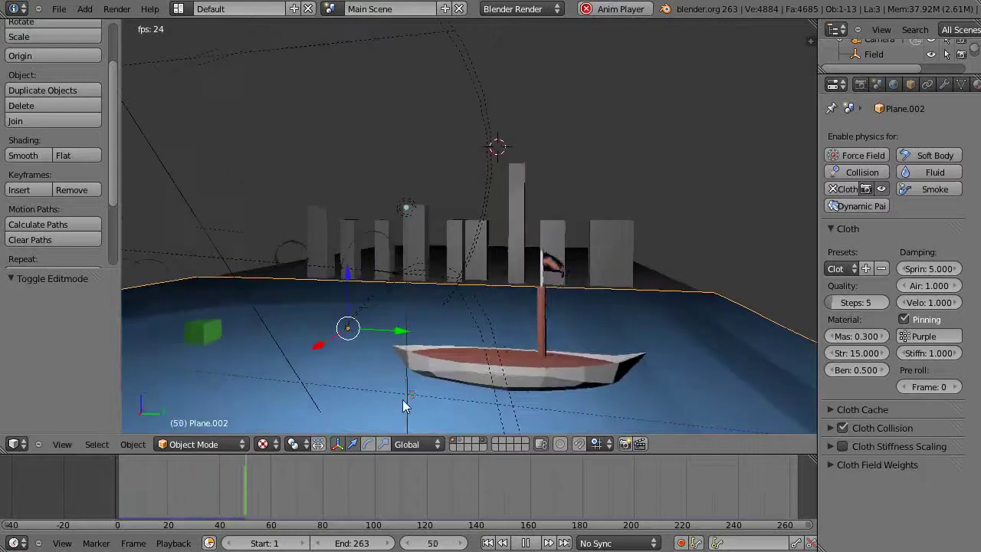
{"action": "scroll", "coordinate": [404, 401], "scroll_direction": "down", "scroll_amount": 3}
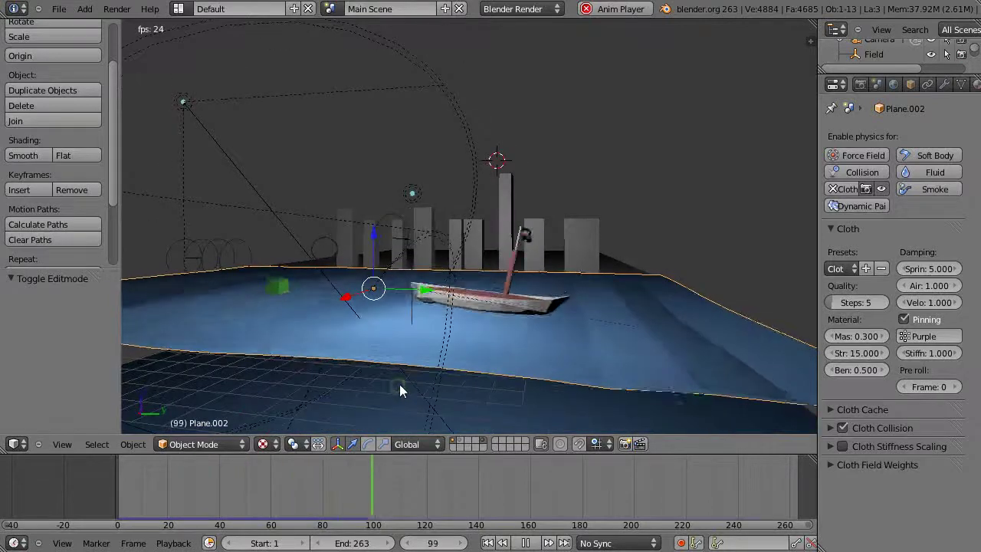
{"action": "scroll", "coordinate": [457, 368], "scroll_direction": "up", "scroll_amount": 3}
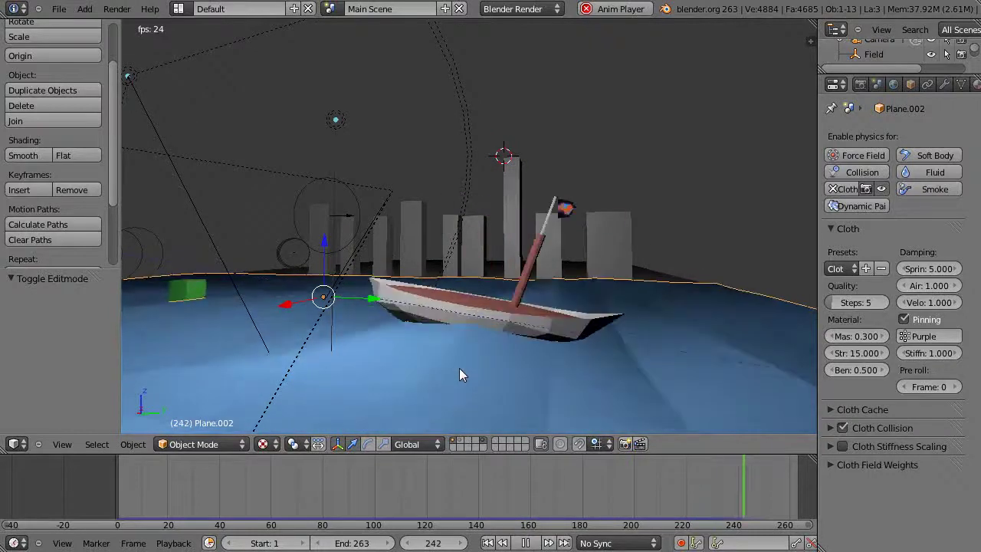
{"action": "scroll", "coordinate": [463, 366], "scroll_direction": "down", "scroll_amount": 2}
{"action": "scroll", "coordinate": [444, 318], "scroll_direction": "up", "scroll_amount": 2}
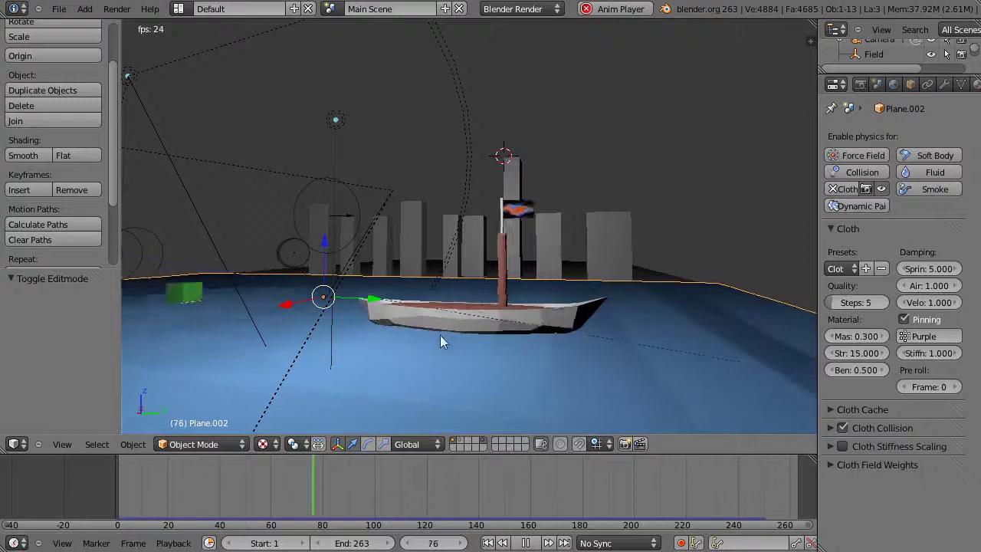
Select the whole water plane mesh in Edit Mode and subdivide it twice
{"action": "key", "text": "Tab"}
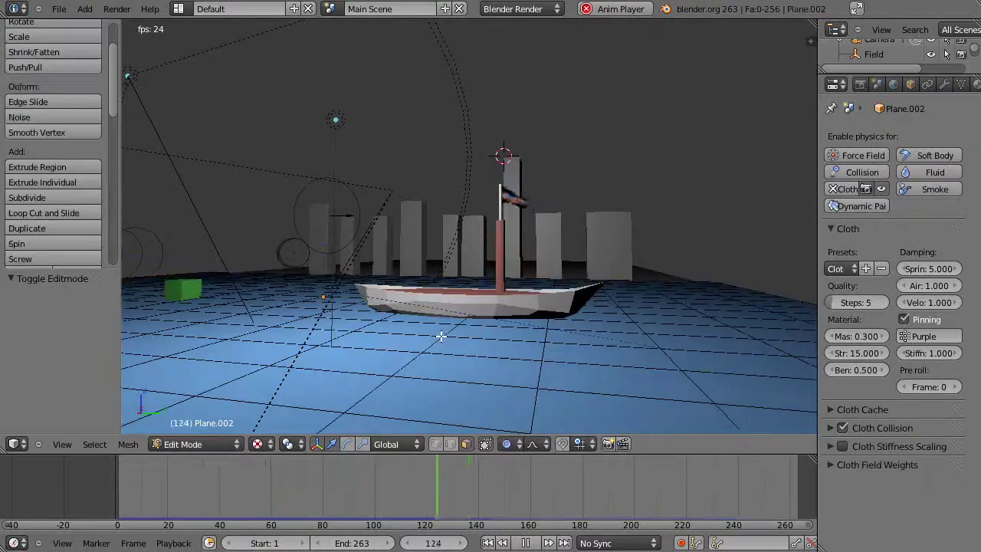
{"action": "key", "text": "a"}
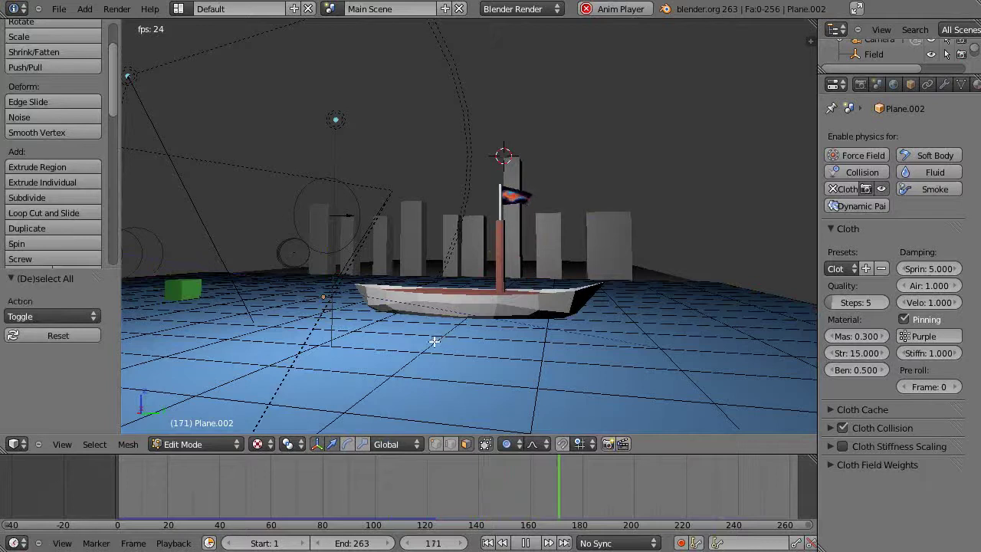
{"action": "key", "text": "a"}
{"action": "key", "text": "w"}
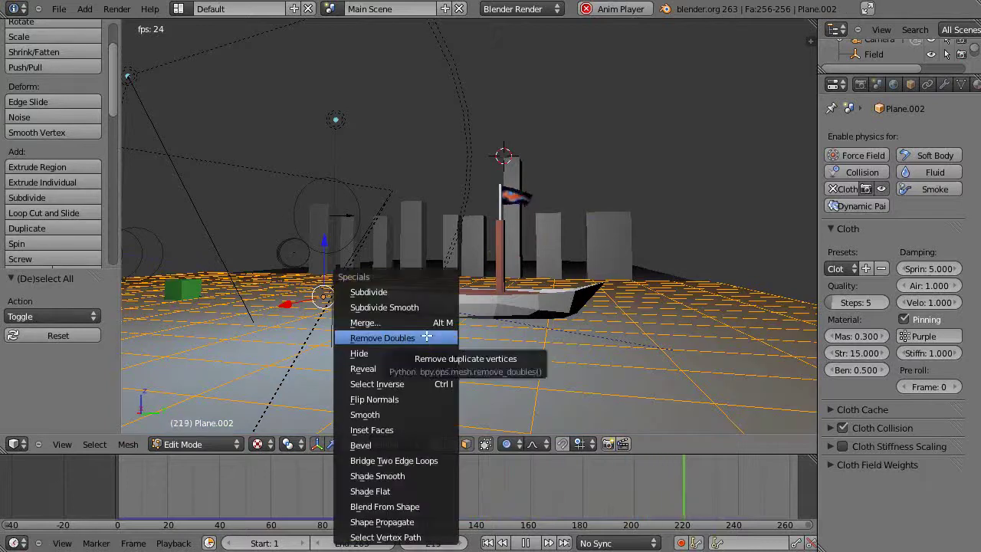
{"action": "left_click", "coordinate": [389, 292]}
{"action": "key", "text": "w"}
{"action": "left_click", "coordinate": [389, 291]}
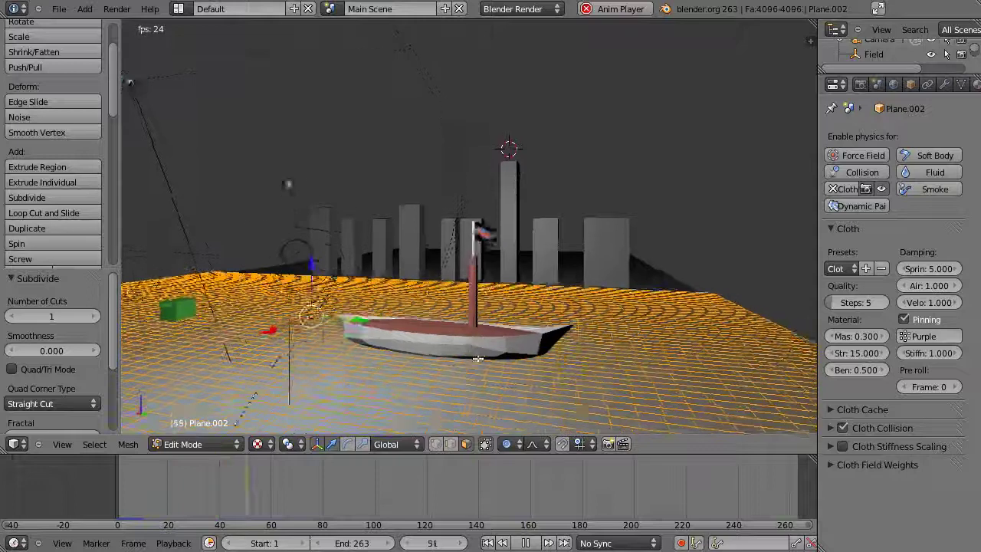
Return to Object Mode and restart playback from frame 0
{"action": "key", "text": "Tab"}
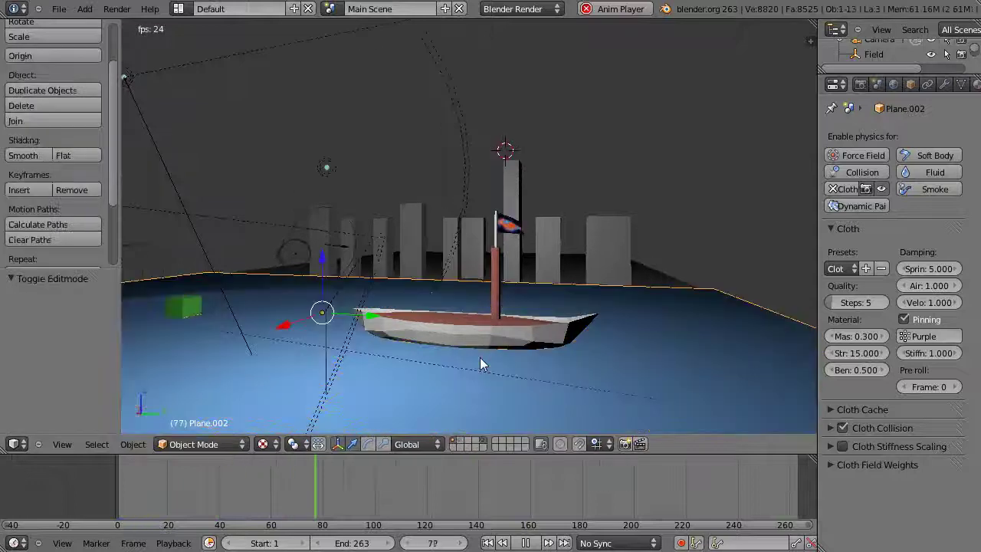
{"action": "left_click", "coordinate": [116, 472]}
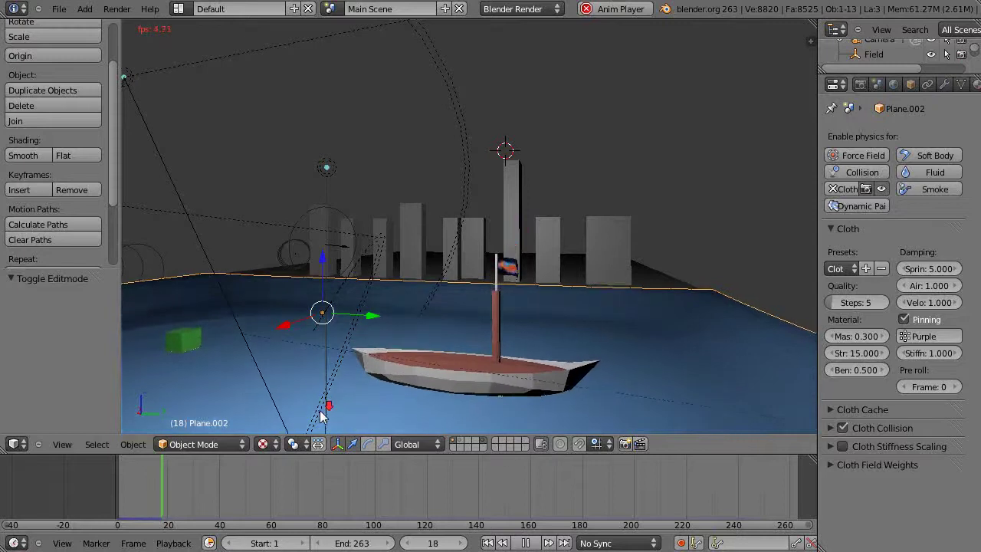
{"action": "scroll", "coordinate": [321, 421], "scroll_direction": "down", "scroll_amount": 2}
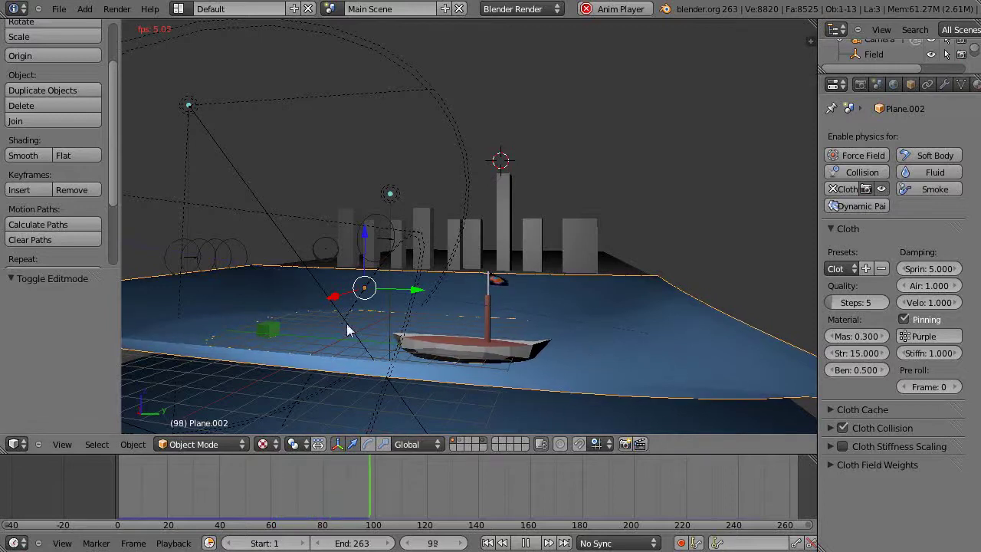
Enter Edit Mode on the water plane, then stop and restart the animation playback
{"action": "key", "text": "Tab"}
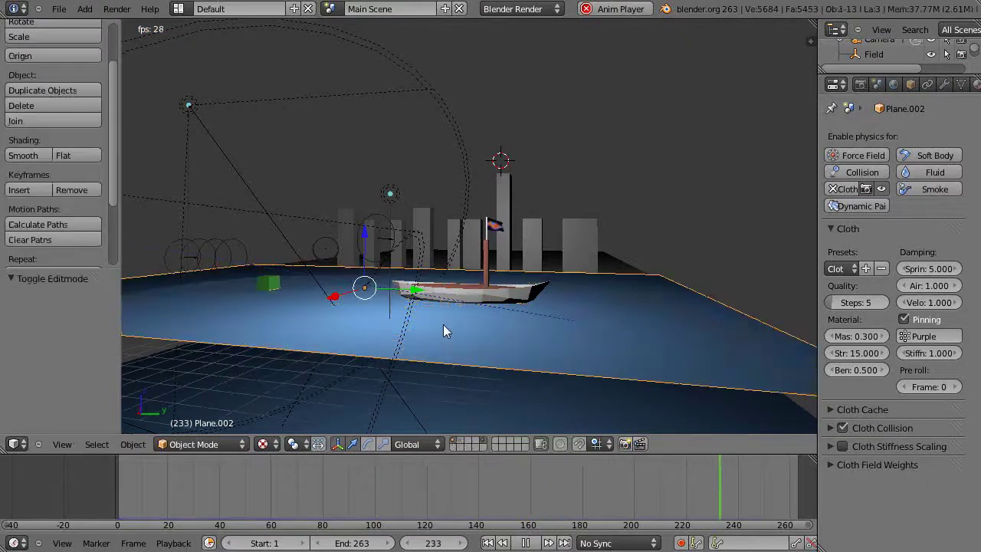
{"action": "key", "text": "alt+a"}
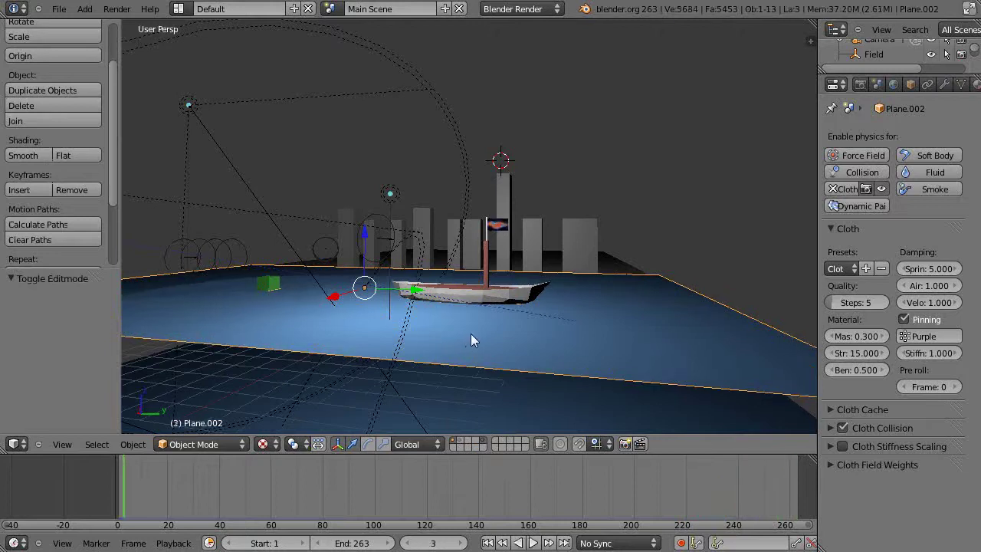
{"action": "scroll", "coordinate": [471, 337], "scroll_direction": "up", "scroll_amount": 2}
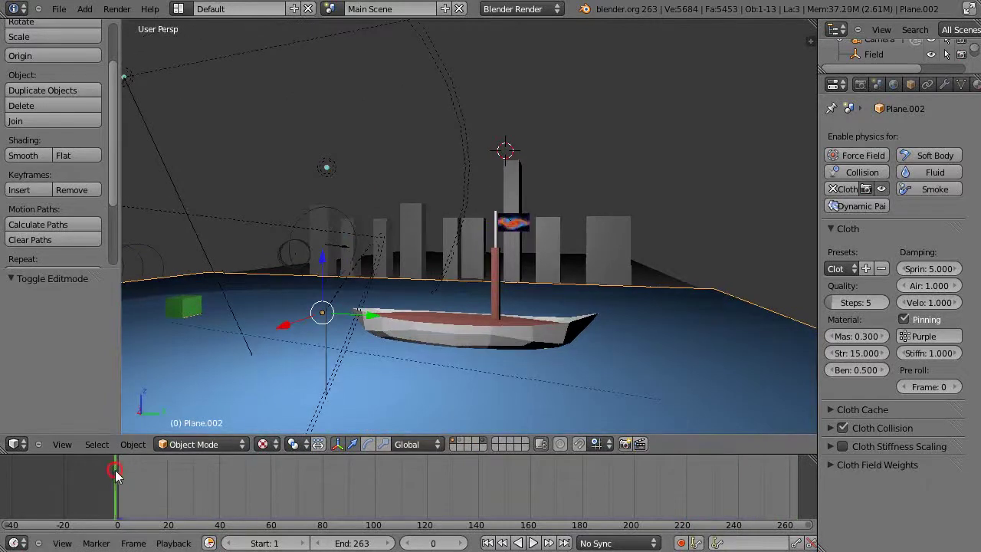
{"action": "key", "text": "alt+a"}
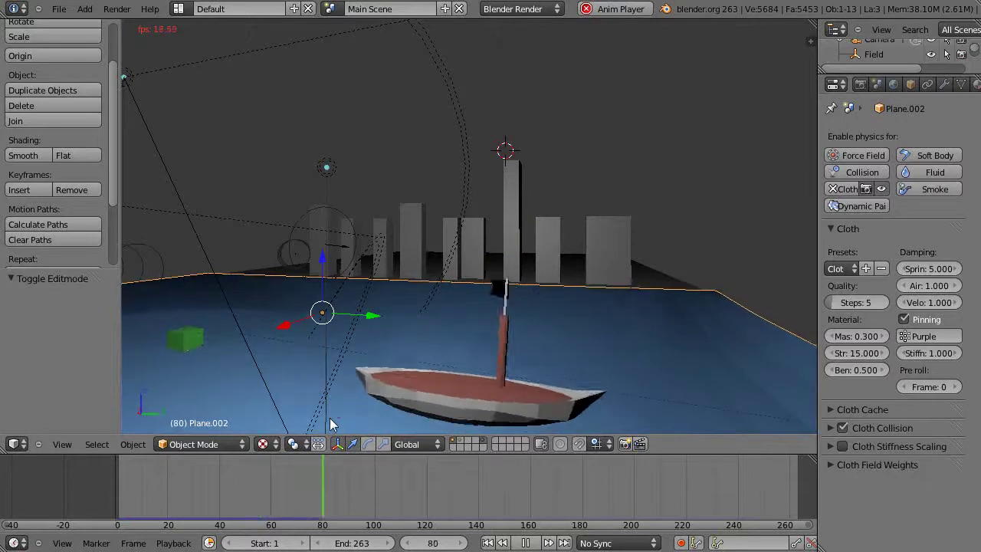
Tilt the view down to water level and open the water plane in Edit Mode
{"action": "scroll", "coordinate": [334, 422], "scroll_direction": "down", "scroll_amount": 3}
{"action": "scroll", "coordinate": [343, 421], "scroll_direction": "up", "scroll_amount": 2}
{"action": "middle_click_drag", "start_coordinate": [349, 419], "coordinate": [203, 241]}
{"action": "key", "text": "Tab"}
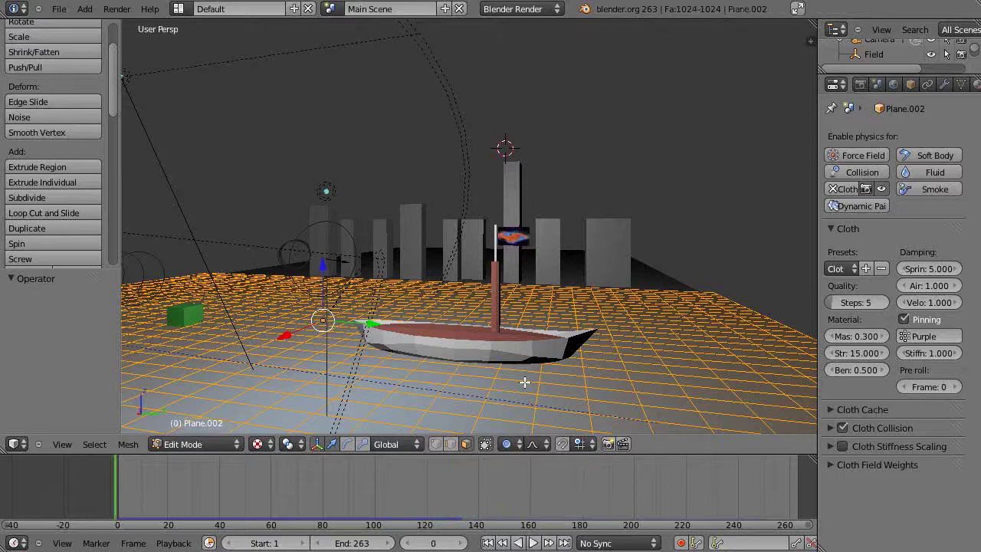
Undo one water-plane subdivision, return to Object Mode, and play the animation from near frame 1
{"action": "key", "text": "ctrl+z"}
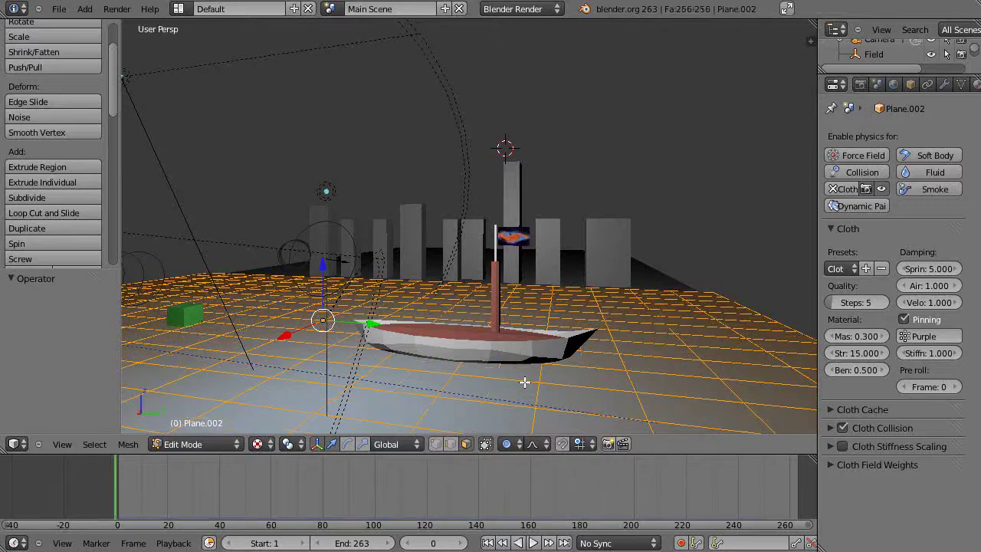
{"action": "key", "text": "Tab"}
{"action": "key", "text": "alt+a"}
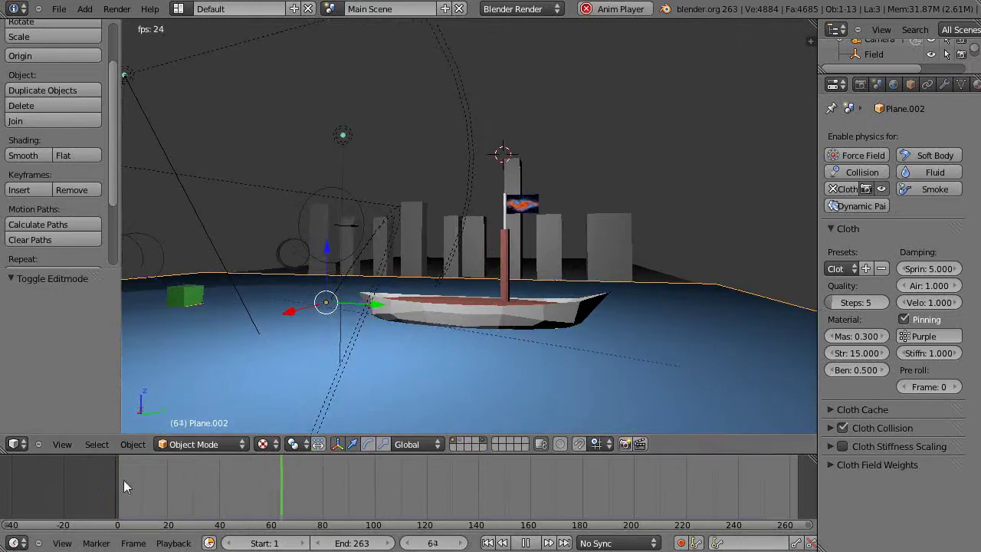
{"action": "left_click", "coordinate": [115, 488]}
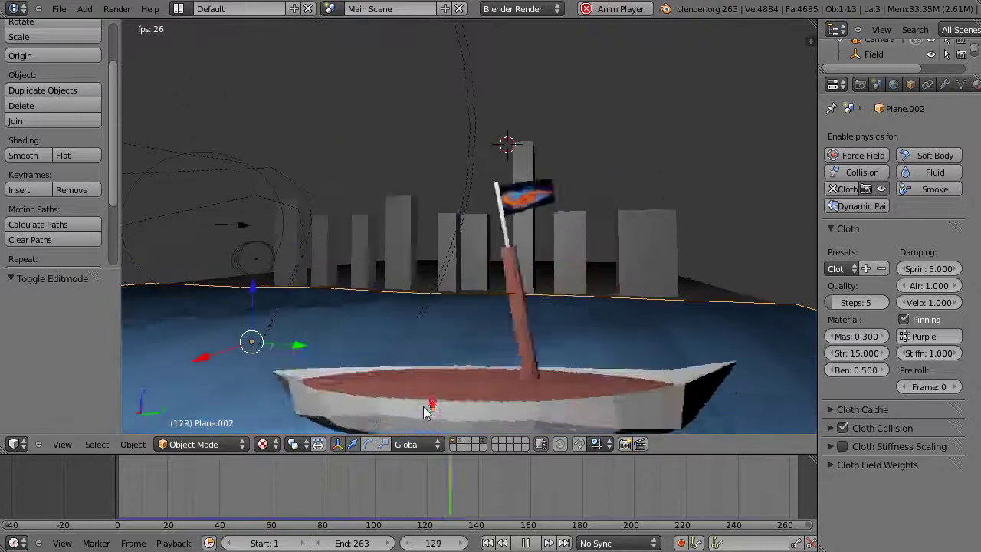
{"action": "middle_click_drag", "start_coordinate": [423, 406], "coordinate": [470, 342]}
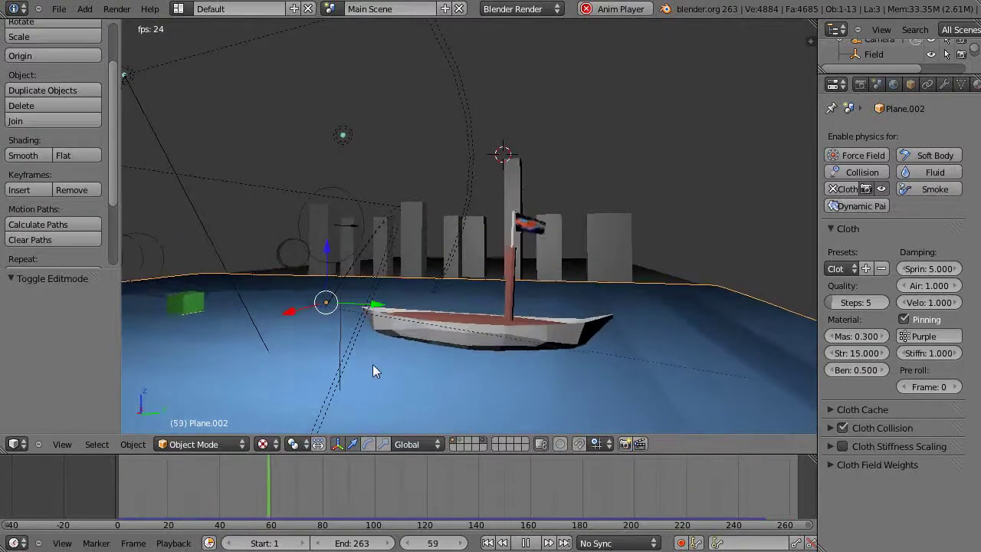
{"action": "middle_click_drag", "start_coordinate": [396, 362], "coordinate": [387, 361]}
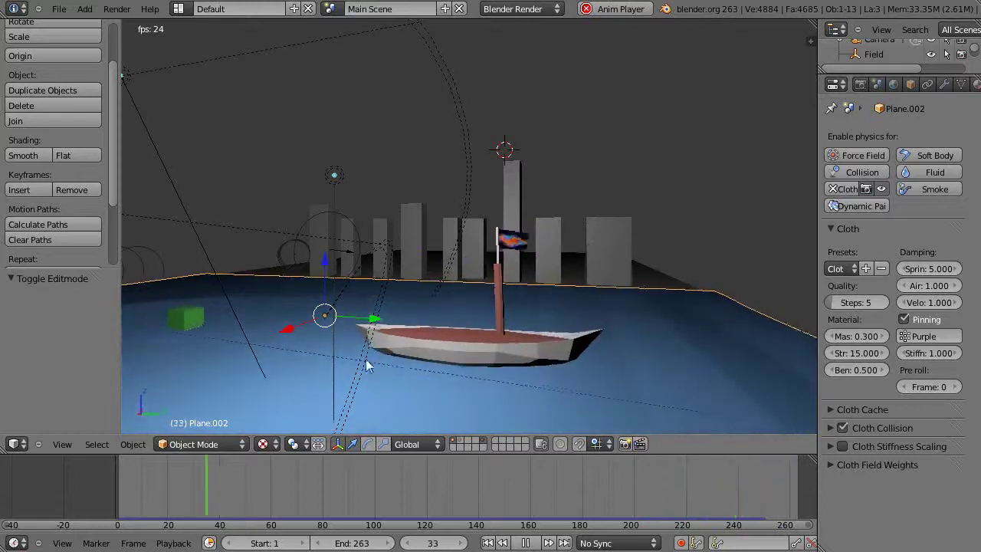
{"action": "scroll", "coordinate": [569, 400], "scroll_direction": "up", "scroll_amount": 5}
{"action": "scroll", "coordinate": [567, 398], "scroll_direction": "down", "scroll_amount": 7}
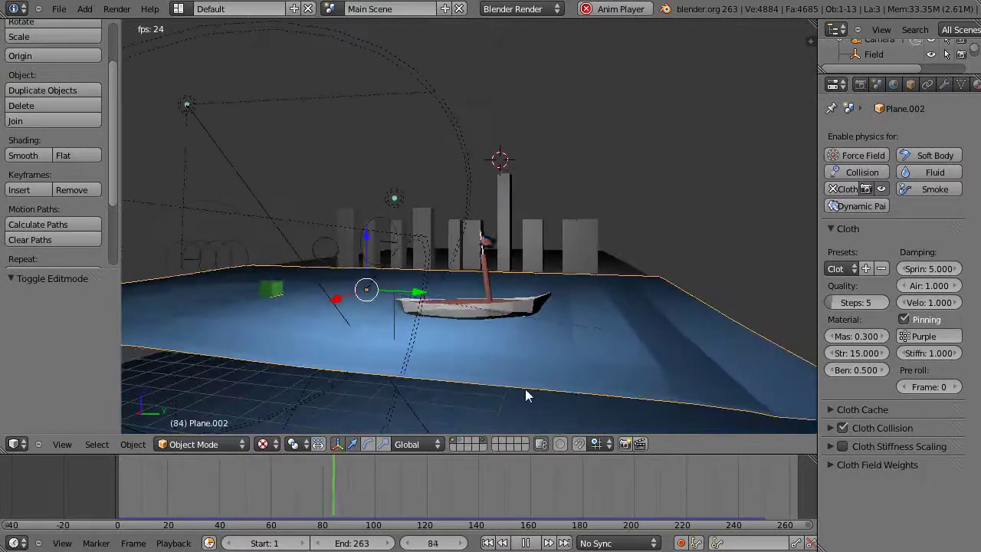
{"action": "scroll", "coordinate": [503, 372], "scroll_direction": "up", "scroll_amount": 2}
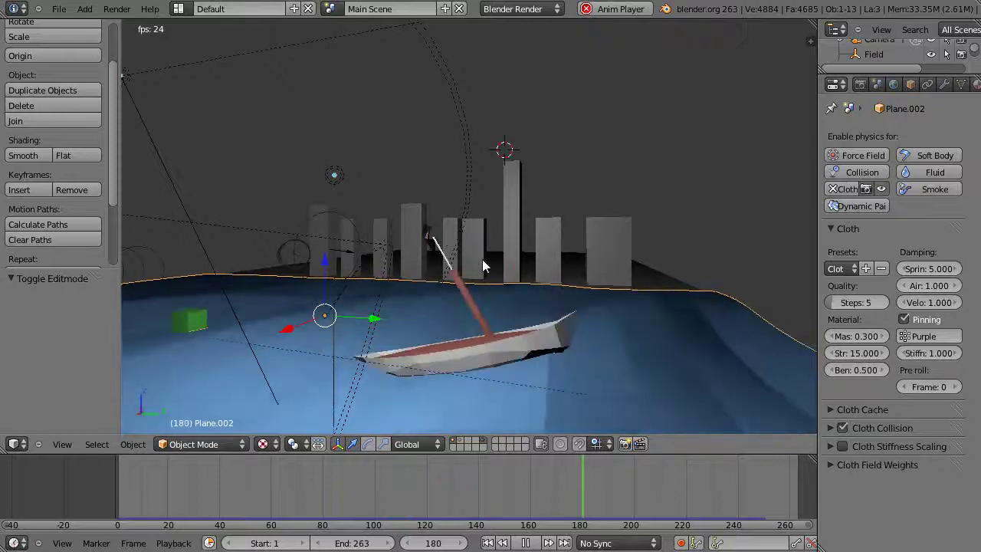
Select the skyline plane Plane.005 and move it to its start position at Y -9.093
{"action": "right_click", "coordinate": [289, 267]}
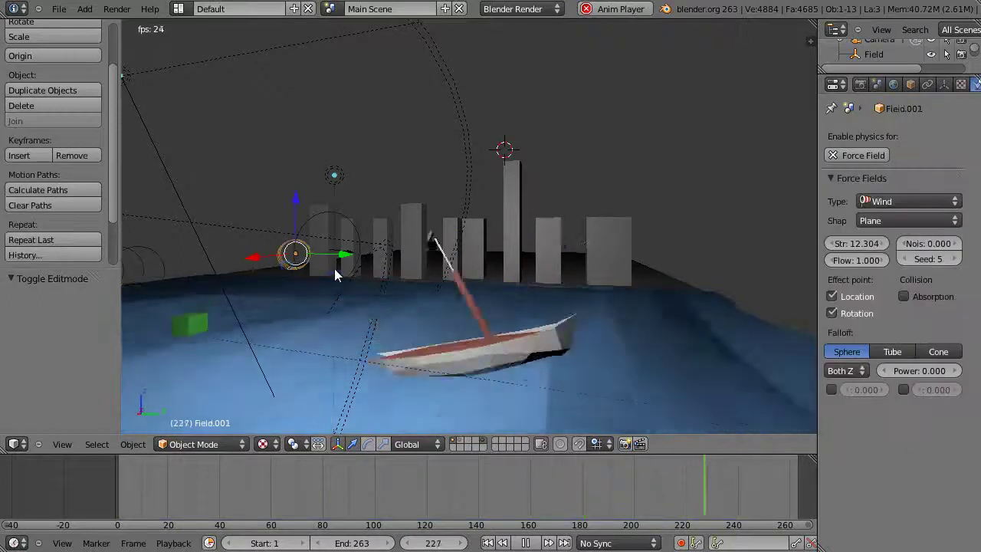
{"action": "right_click", "coordinate": [334, 273]}
{"action": "right_click", "coordinate": [368, 267]}
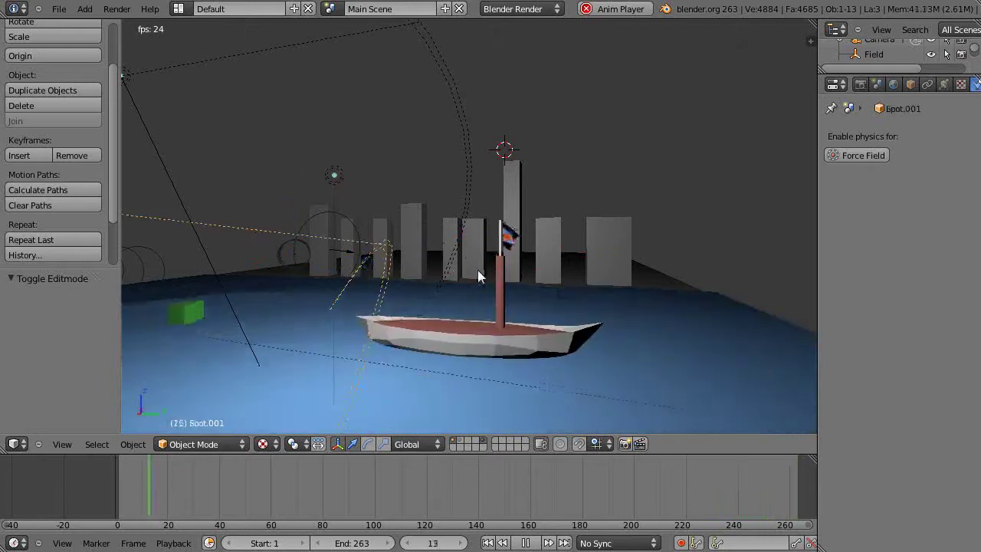
{"action": "right_click", "coordinate": [519, 275]}
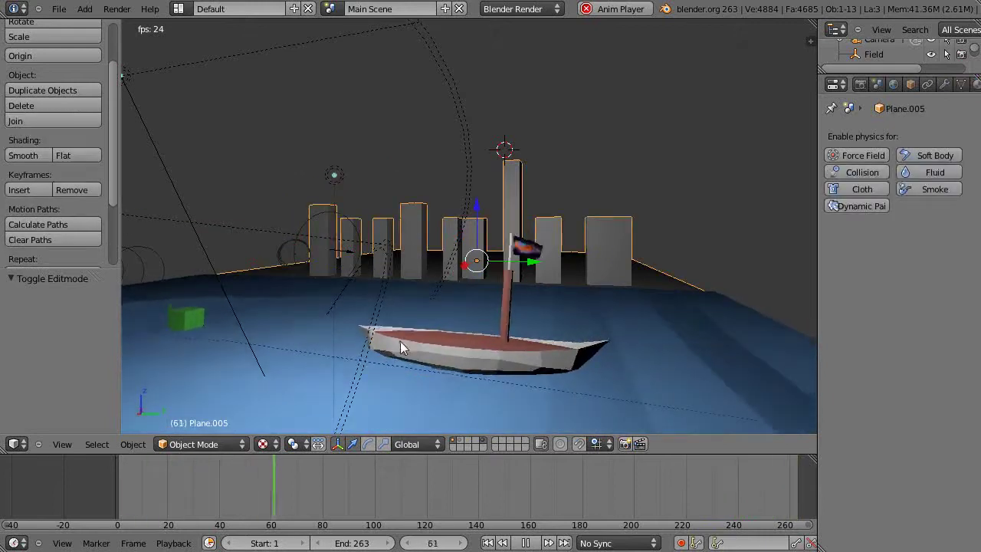
{"action": "key", "text": "g"}
{"action": "key", "text": "x"}
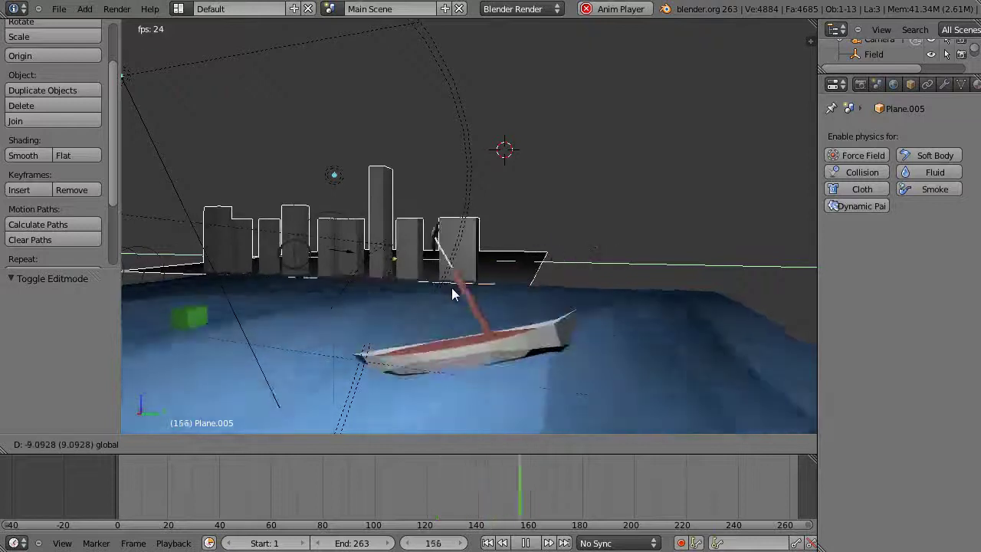
{"action": "left_click", "coordinate": [452, 290]}
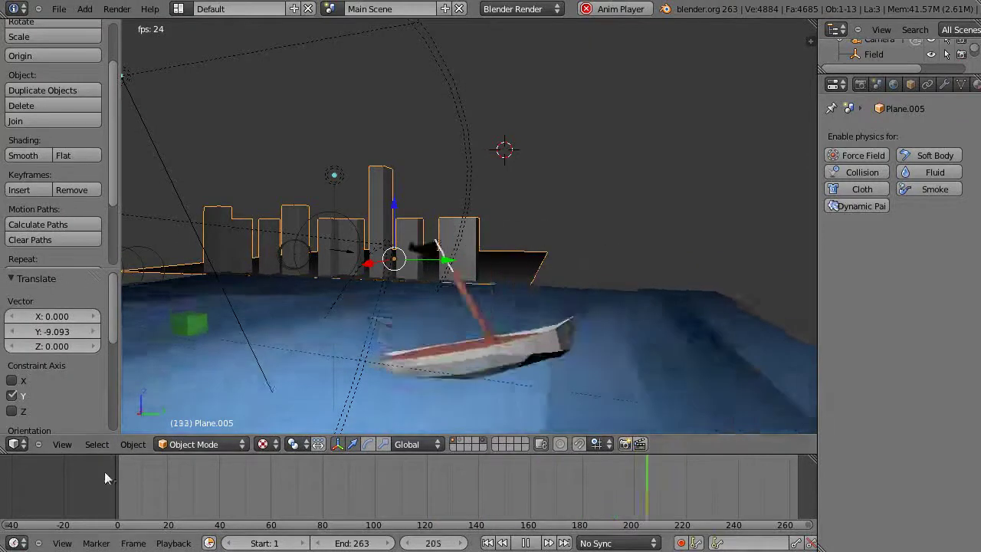
Keyframe the skyline's location at the start, then at frame 255 with Y 18.347
{"action": "key", "text": "Escape"}
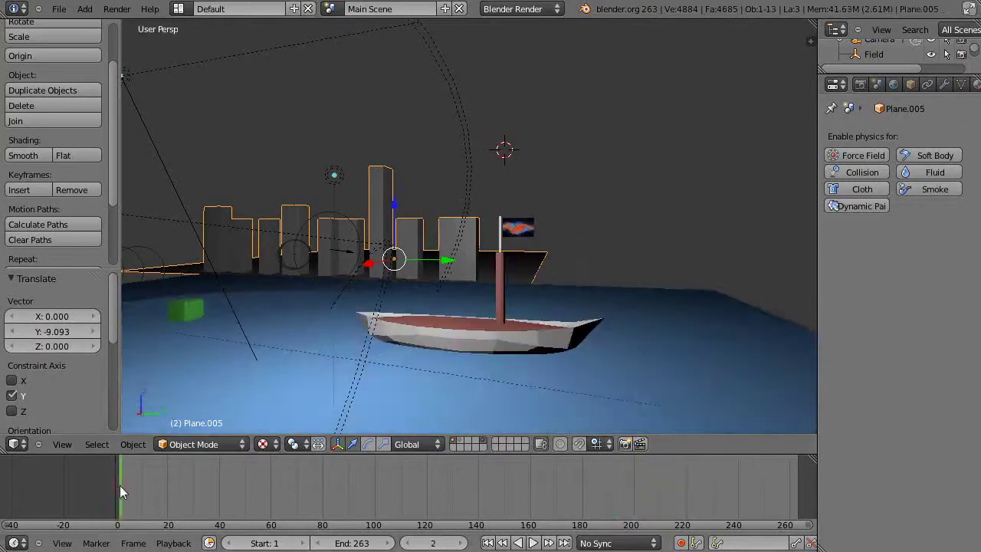
{"action": "key", "text": "i"}
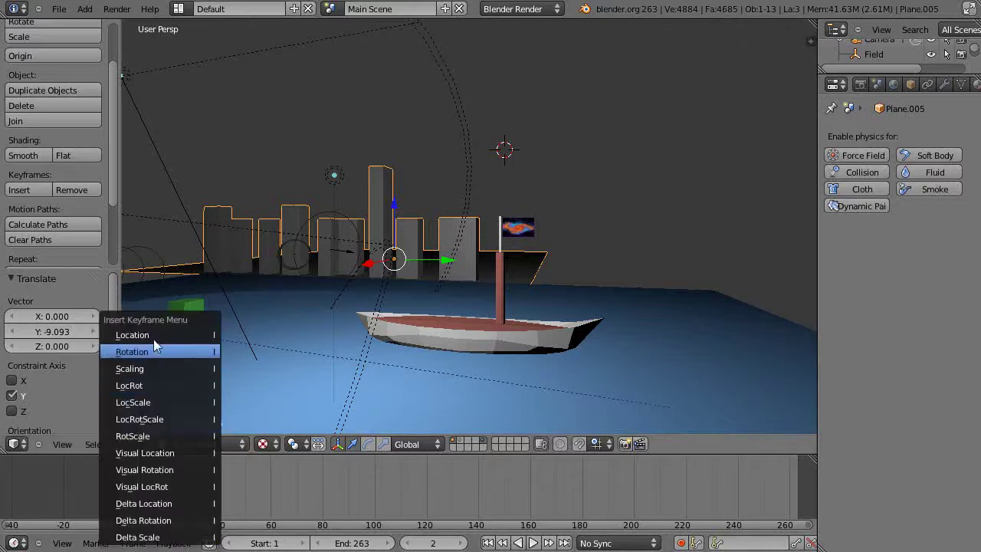
{"action": "left_click", "coordinate": [154, 340]}
{"action": "left_click", "coordinate": [776, 498]}
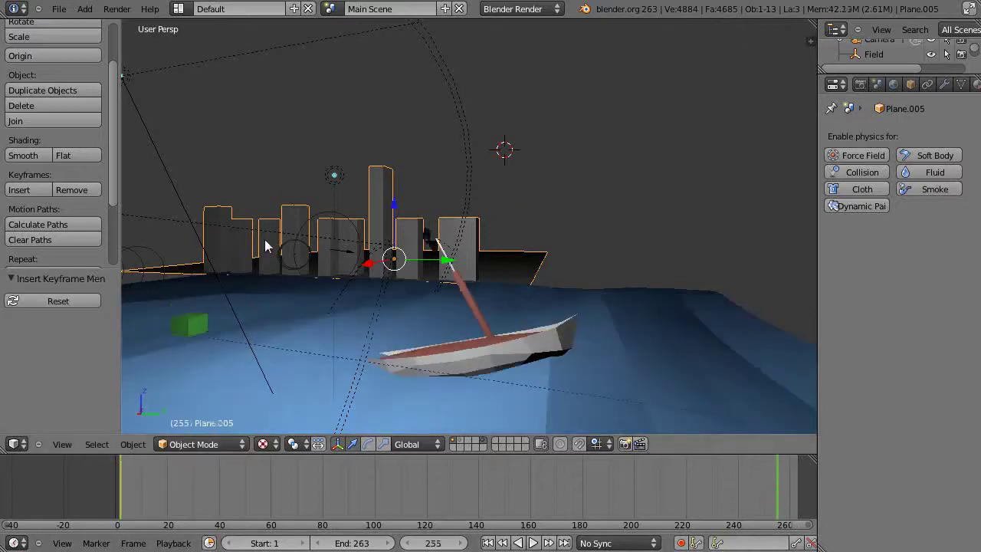
{"action": "left_click_drag", "start_coordinate": [447, 264], "coordinate": [622, 299]}
{"action": "key", "text": "i"}
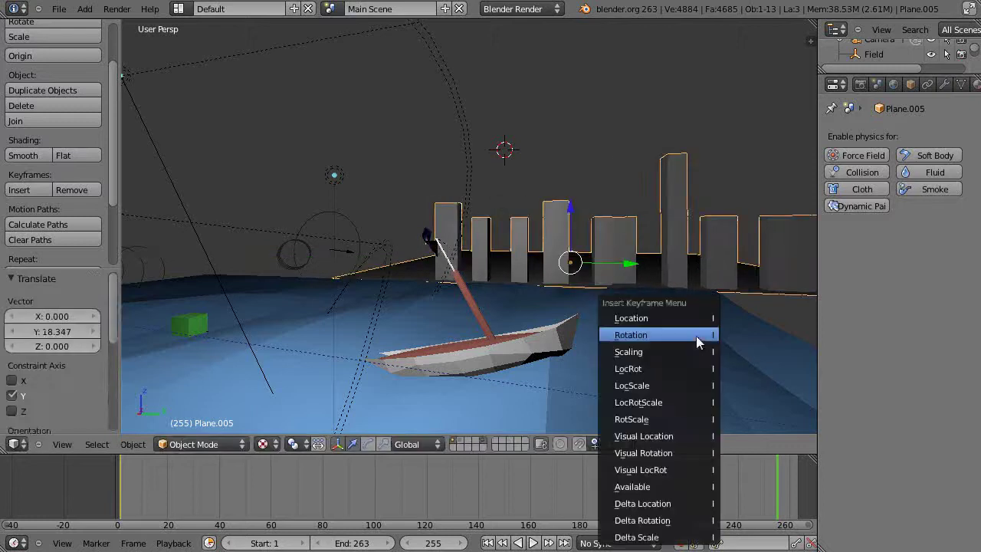
{"action": "left_click", "coordinate": [678, 319]}
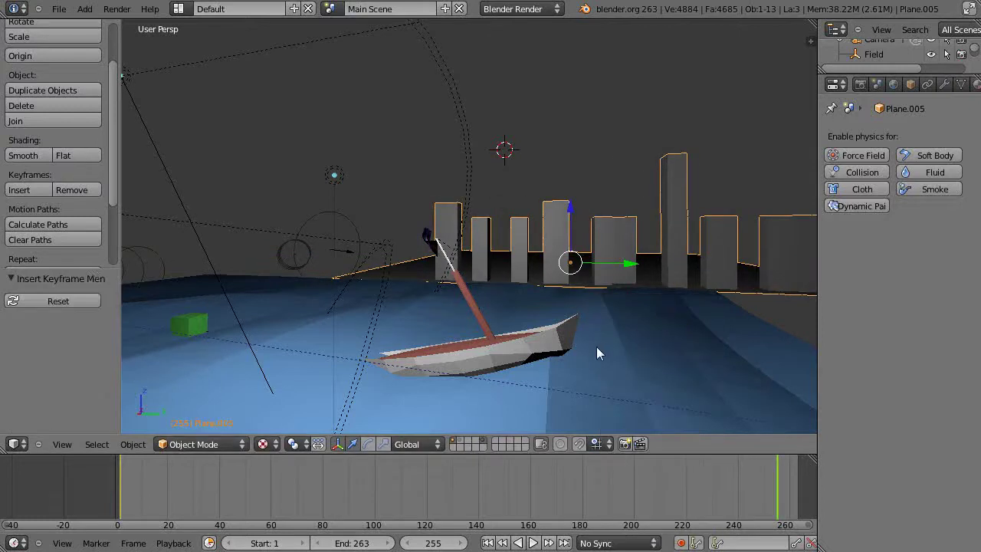
Preview the skyline slide from frame 2, then view the whole scene from above
{"action": "middle_click_drag", "start_coordinate": [598, 350], "coordinate": [594, 350]}
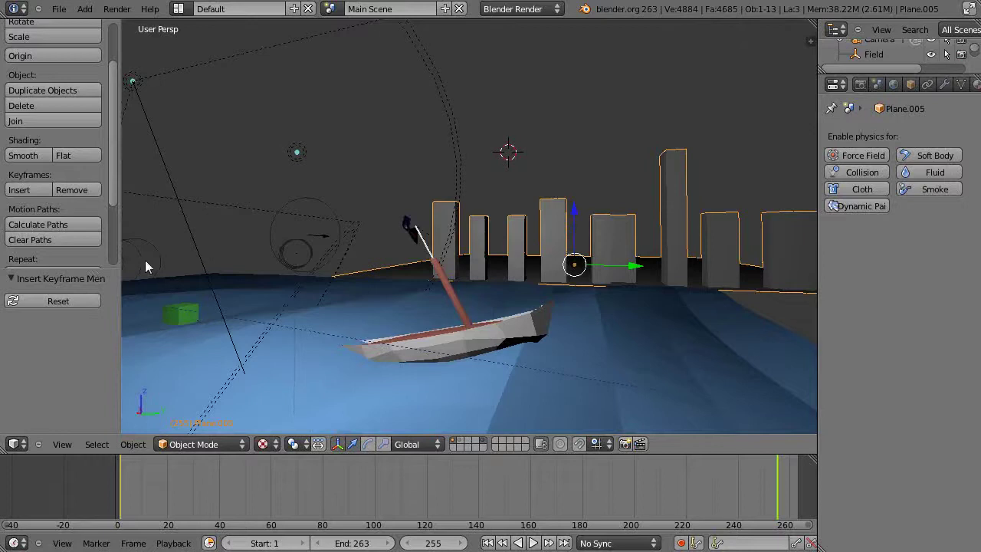
{"action": "left_click", "coordinate": [121, 490]}
{"action": "key", "text": "alt+a"}
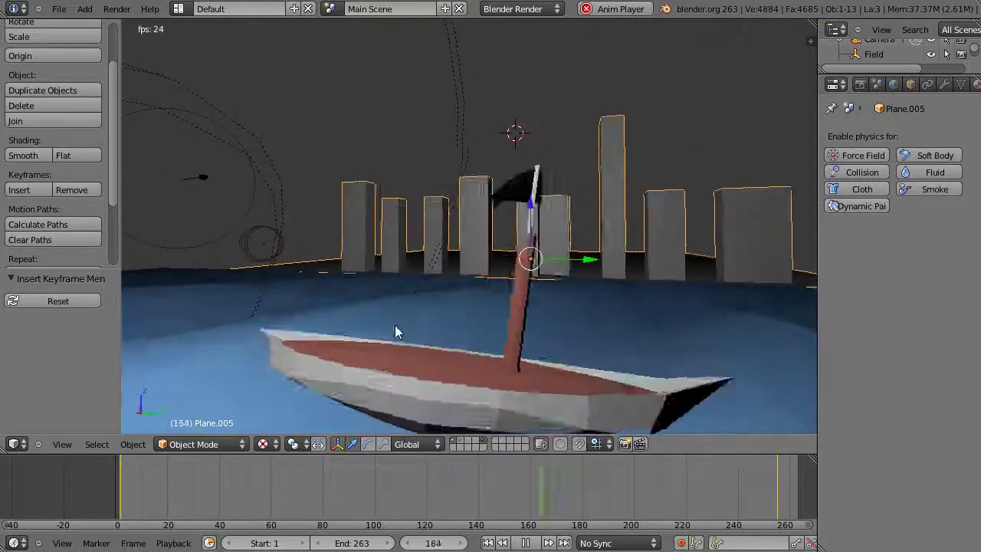
{"action": "key", "text": "Escape"}
{"action": "scroll", "coordinate": [400, 318], "scroll_direction": "down", "scroll_amount": 6}
{"action": "middle_click_drag", "start_coordinate": [406, 280], "coordinate": [419, 325]}
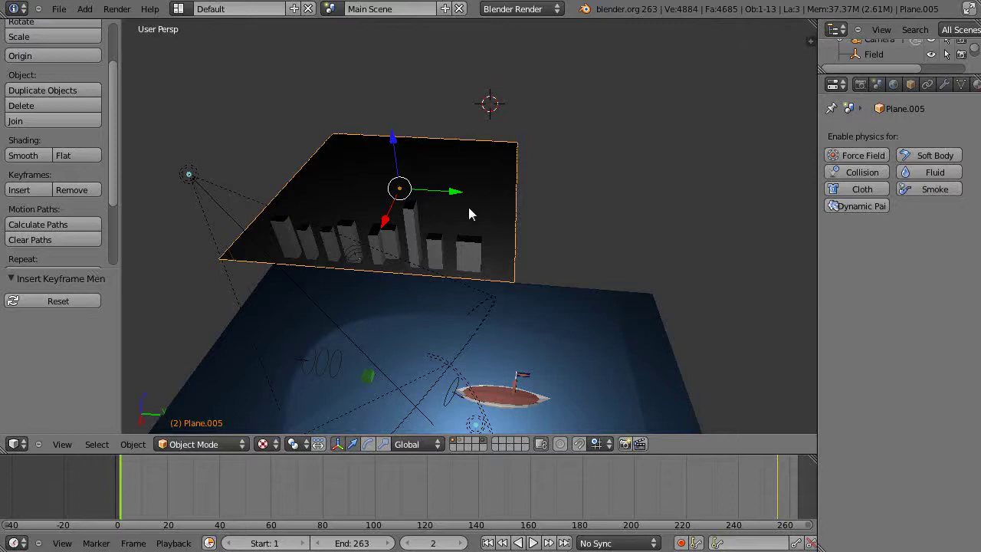
In Edit Mode, scale Plane.005's selected edge 2.443 times along Y, then return to Object Mode
{"action": "key", "text": "Tab"}
{"action": "key", "text": "Tab"}
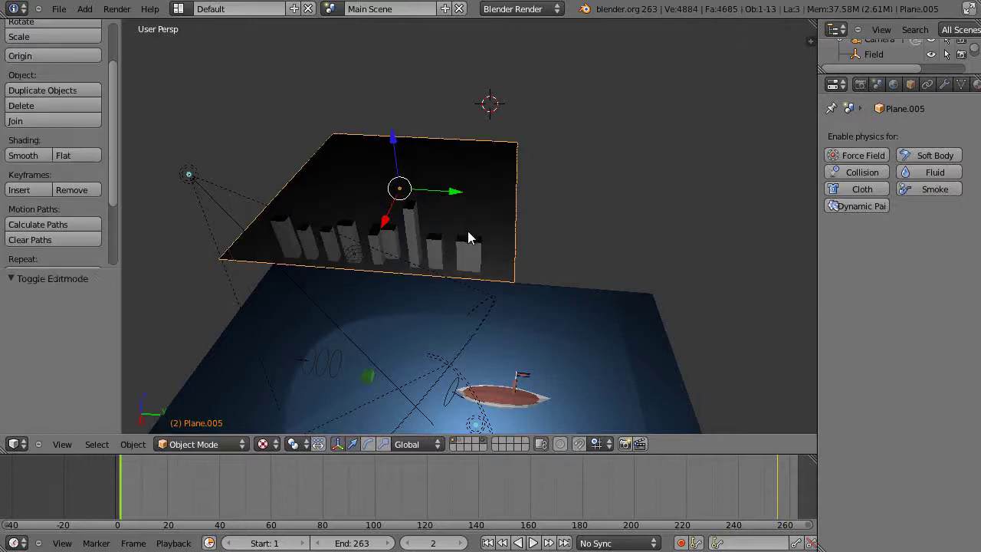
{"action": "scroll", "coordinate": [471, 238], "scroll_direction": "up", "scroll_amount": 2}
{"action": "key", "text": "Tab"}
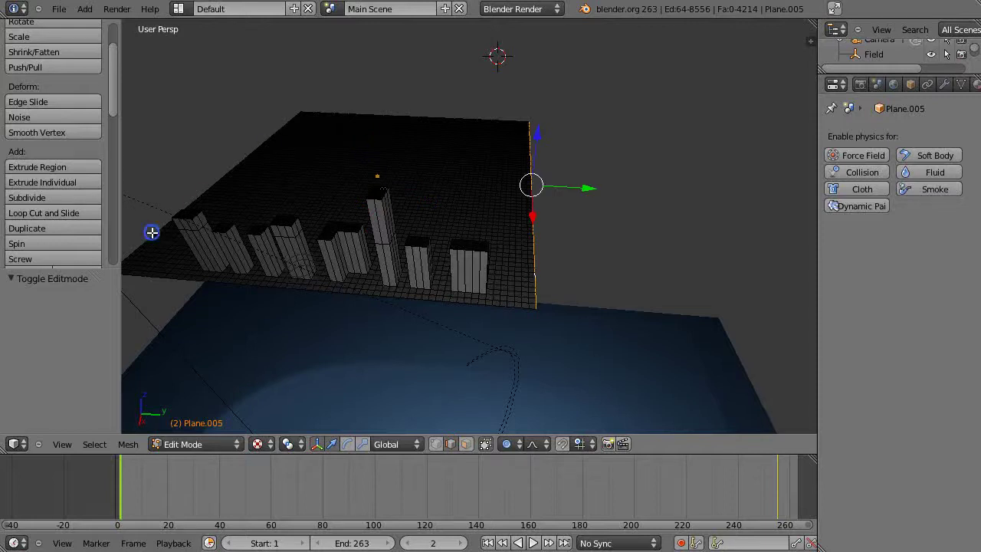
{"action": "middle_click_drag", "start_coordinate": [247, 241], "coordinate": [260, 235]}
{"action": "key", "text": "s"}
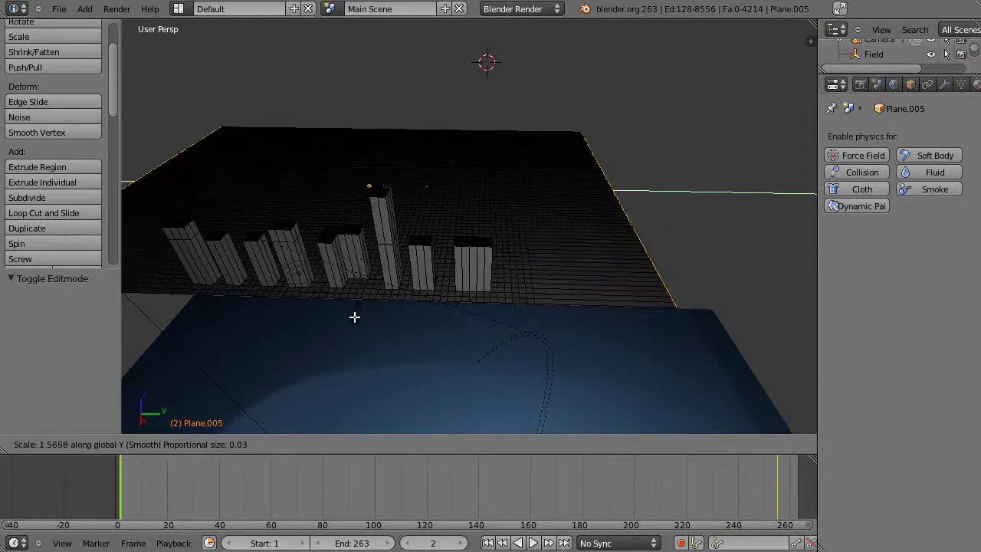
{"action": "left_click", "coordinate": [344, 382]}
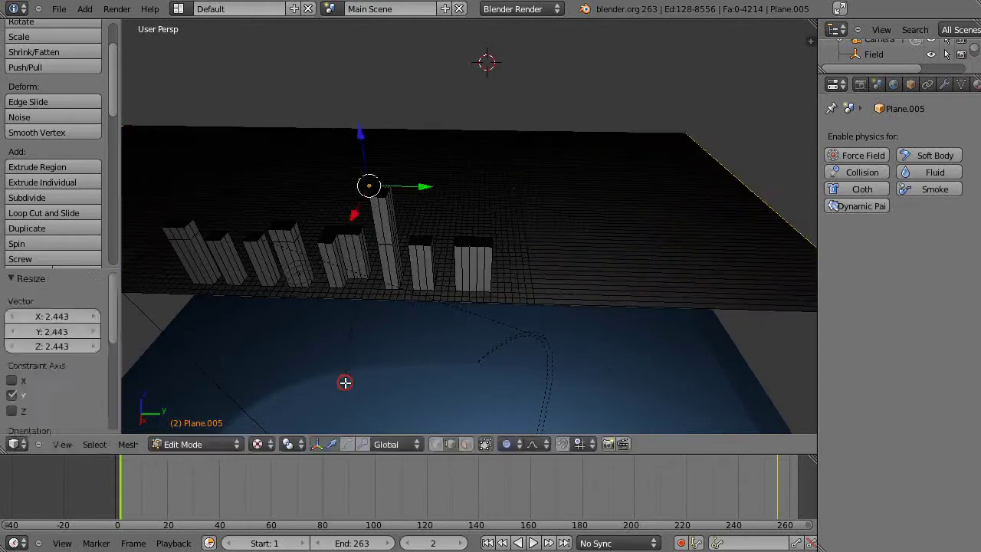
{"action": "key", "text": "Tab"}
{"action": "scroll", "coordinate": [445, 396], "scroll_direction": "down", "scroll_amount": 2}
Orbit down to the boat, select the water and skyline planes, and play the animation
{"action": "middle_click_drag", "start_coordinate": [444, 393], "coordinate": [432, 335]}
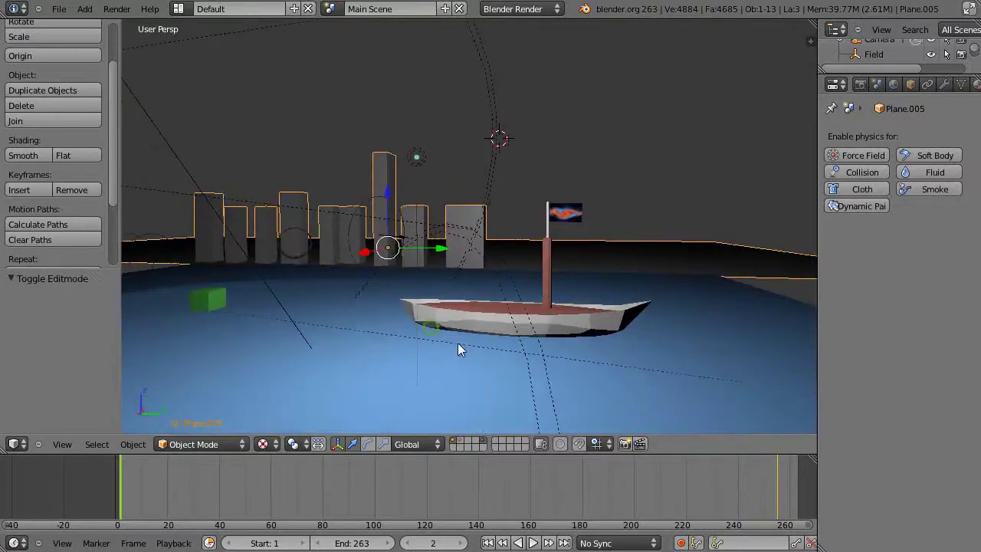
{"action": "scroll", "coordinate": [481, 357], "scroll_direction": "up", "scroll_amount": 2}
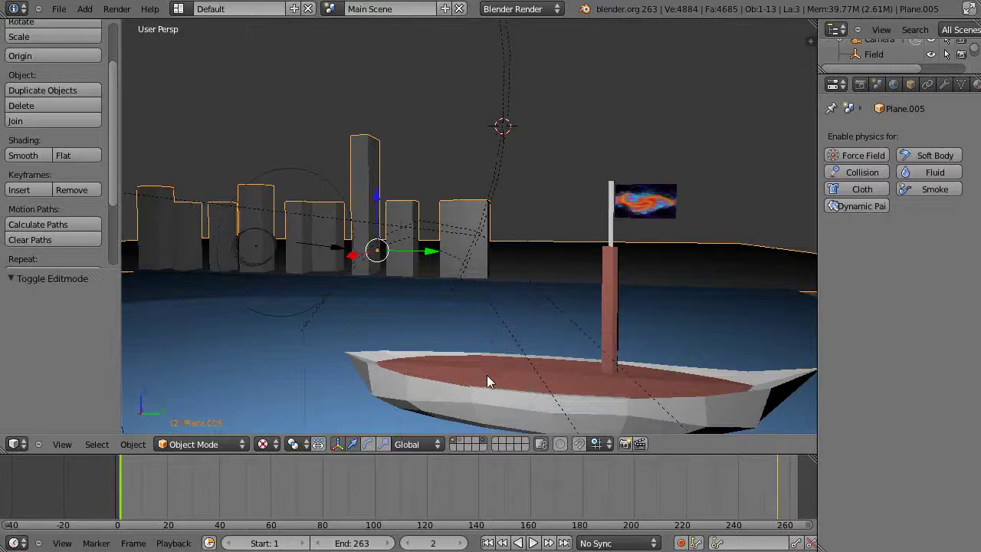
{"action": "middle_click_drag", "start_coordinate": [487, 374], "coordinate": [480, 370]}
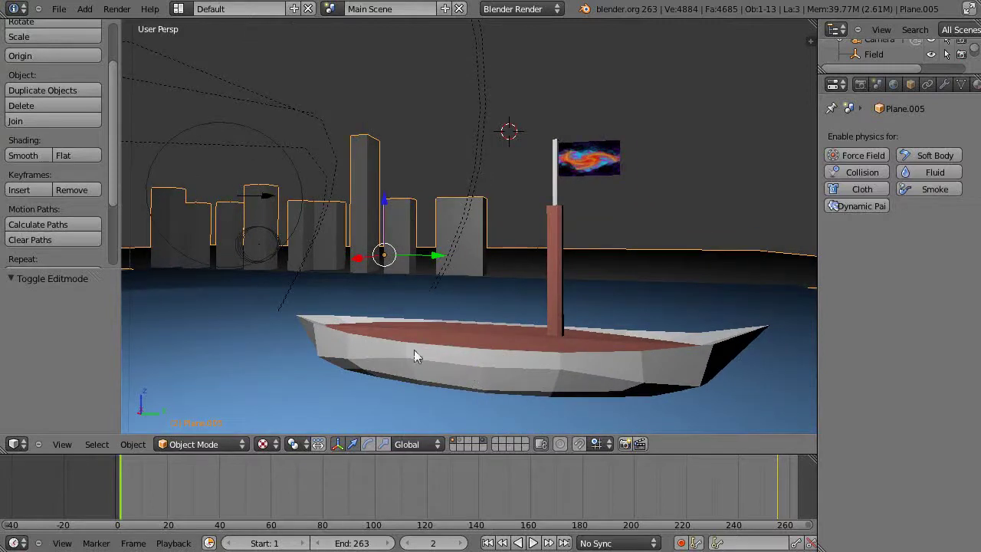
{"action": "right_click", "coordinate": [227, 393]}
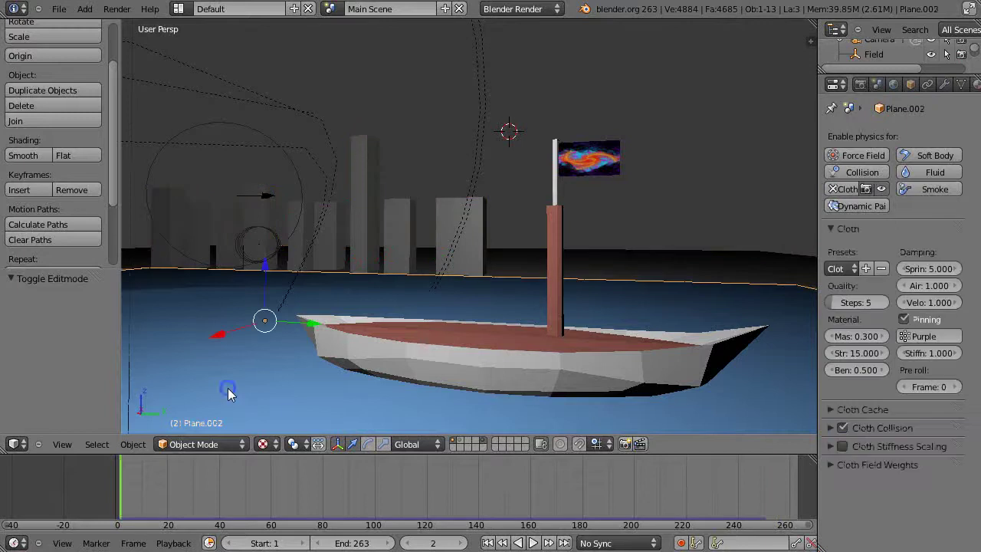
{"action": "right_click", "coordinate": [744, 265]}
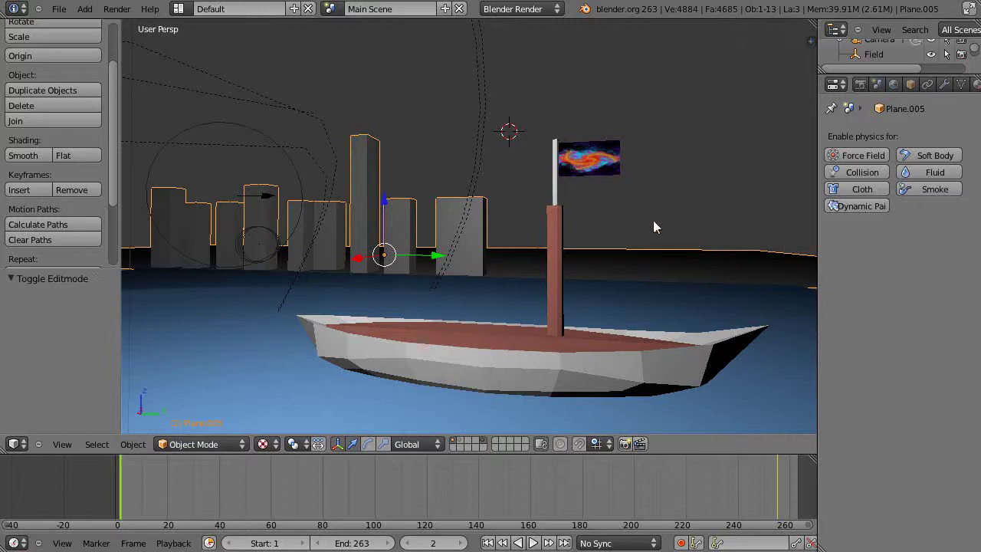
{"action": "key", "text": "alt+a"}
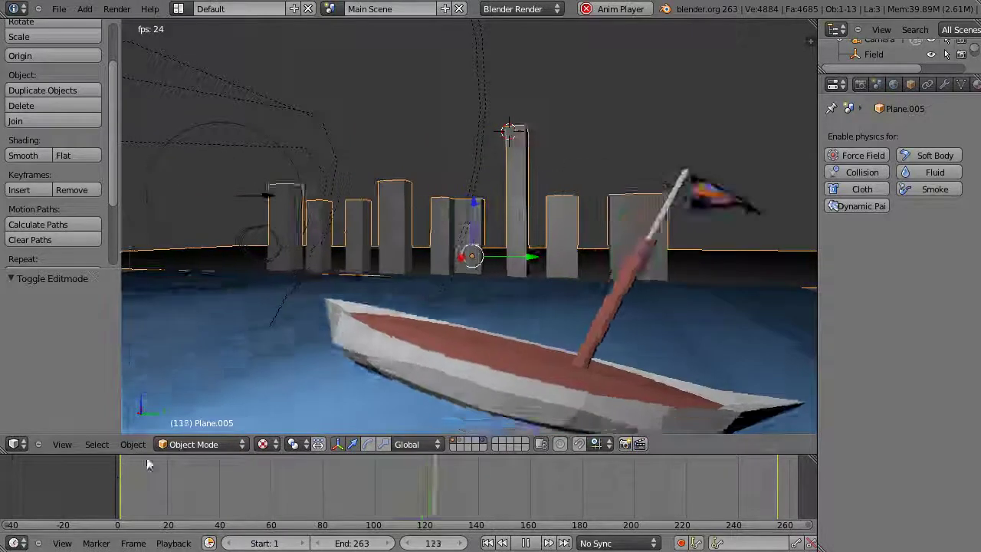
{"action": "right_click", "coordinate": [191, 401]}
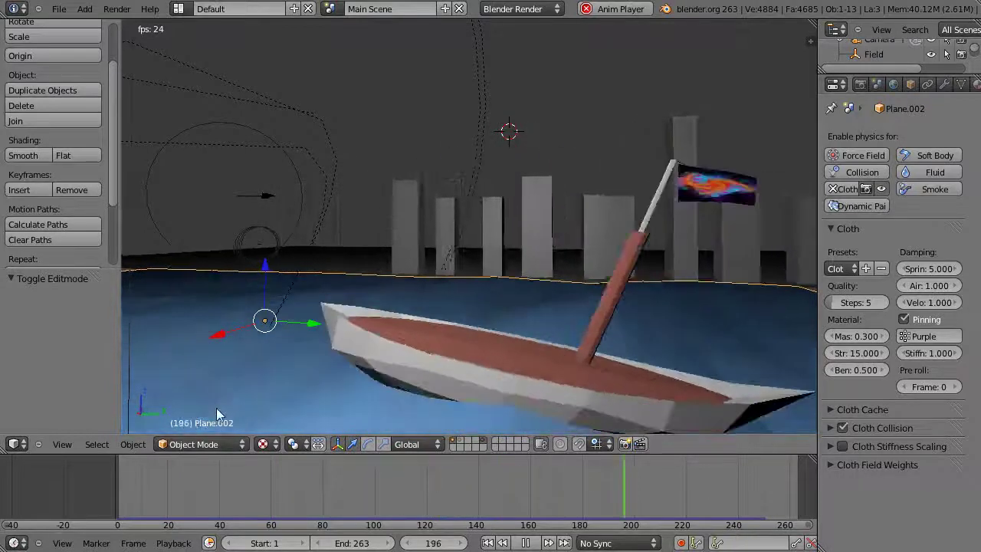
{"action": "scroll", "coordinate": [328, 347], "scroll_direction": "down", "scroll_amount": 4}
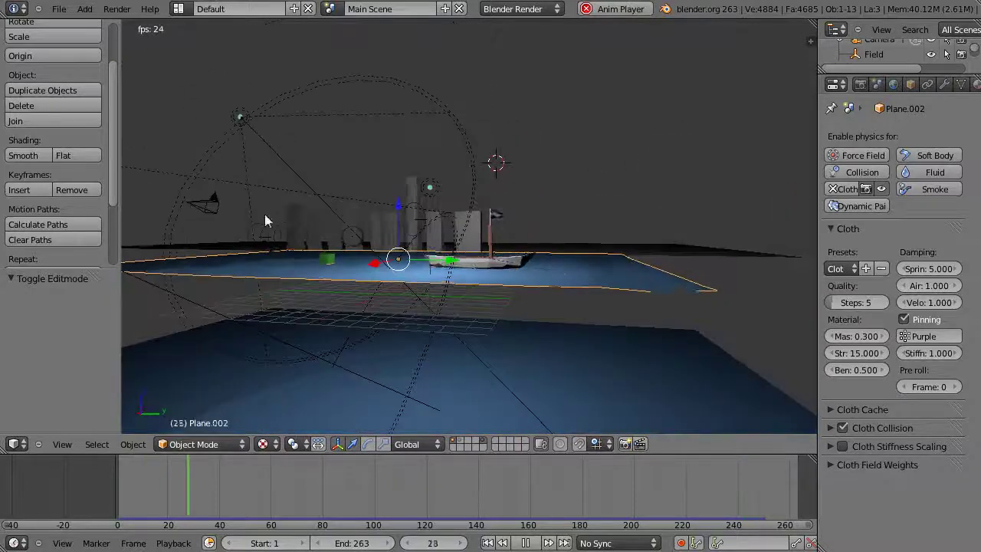
{"action": "scroll", "coordinate": [554, 312], "scroll_direction": "up", "scroll_amount": 6}
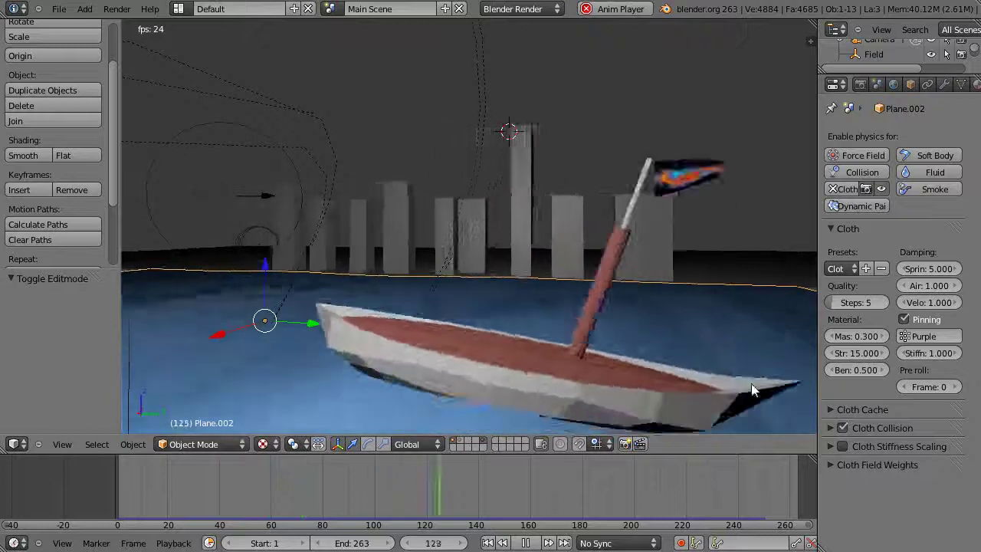
Enable Only Render display, hide the sidebar and Tool Shelf, and maximize the 3D view
{"action": "key", "text": "n"}
{"action": "left_click", "coordinate": [693, 368]}
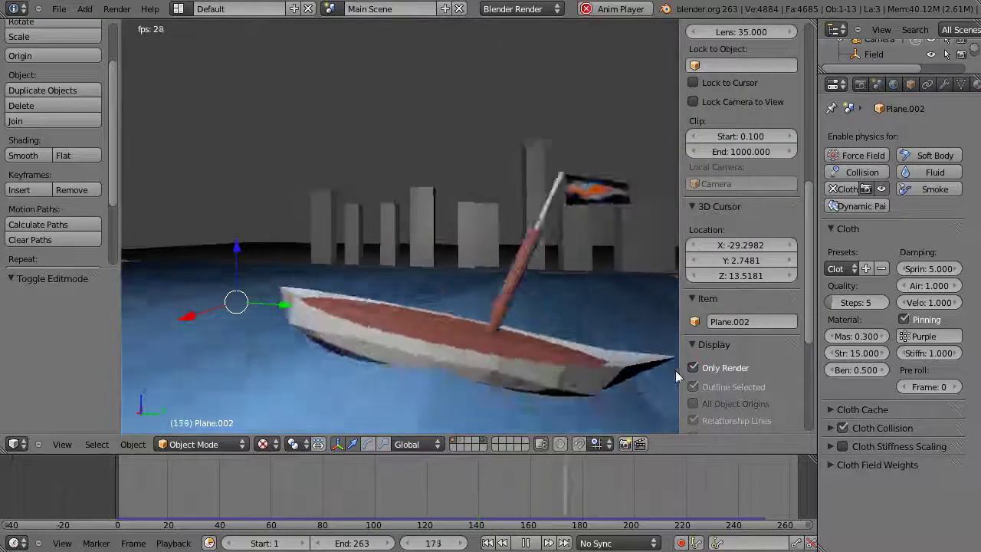
{"action": "key", "text": "n"}
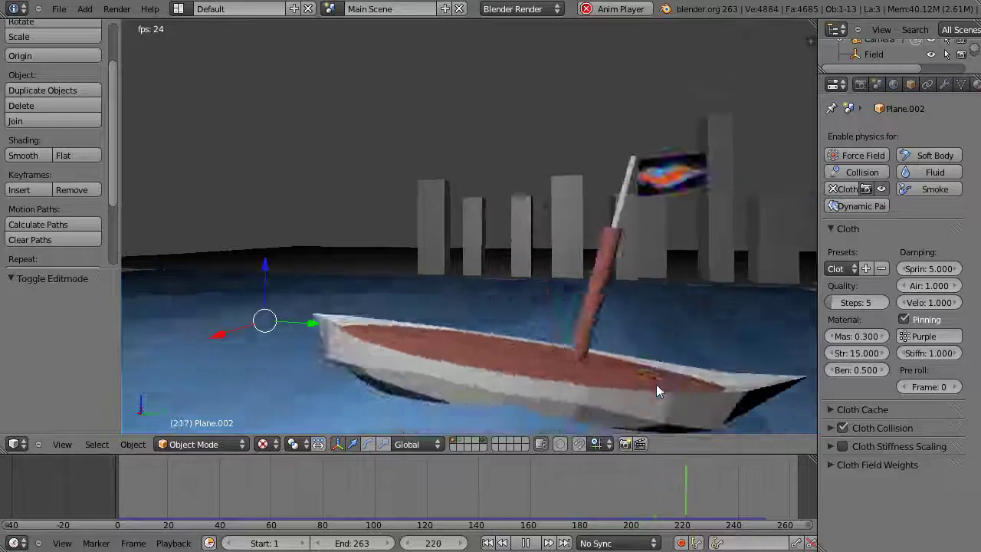
{"action": "key", "text": "t"}
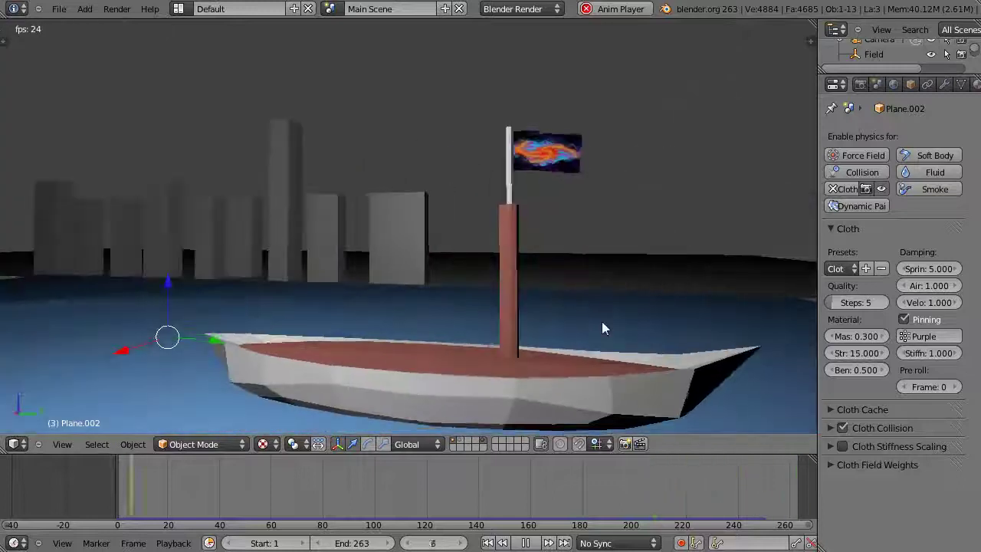
{"action": "key", "text": "ctrl+Up"}
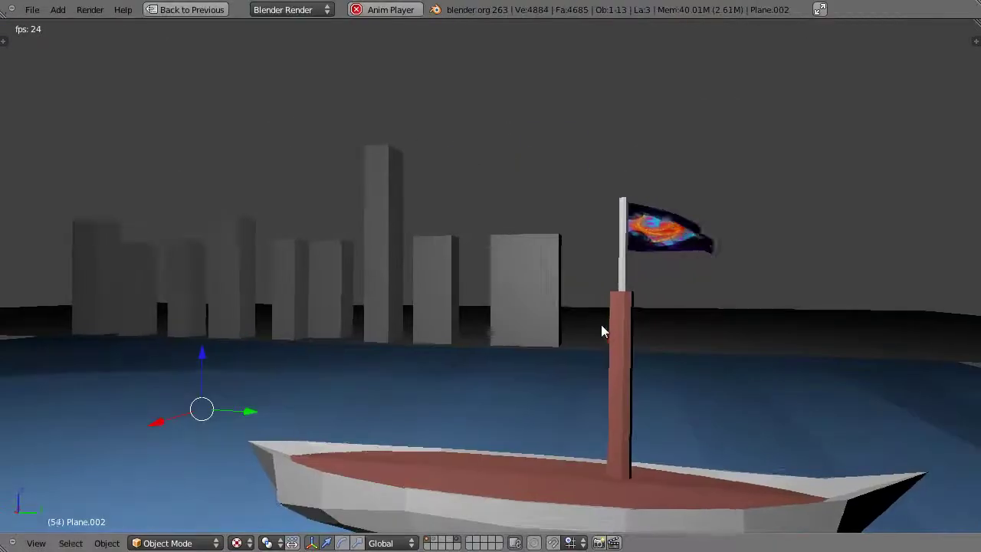